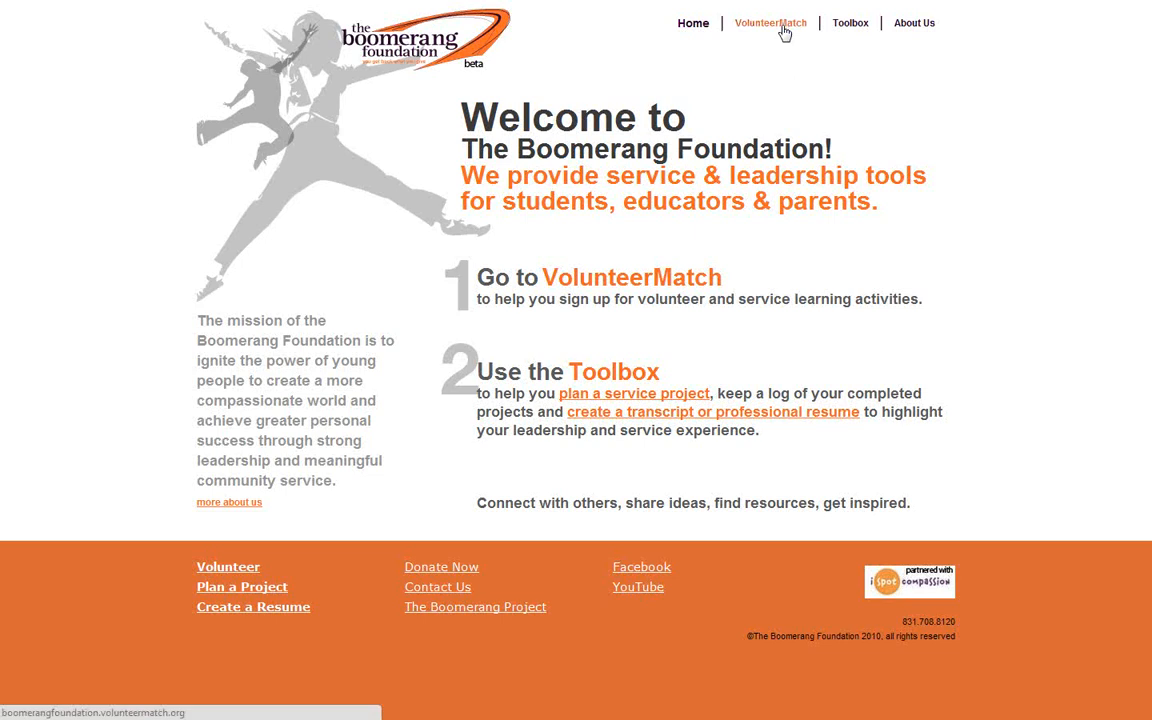
Open the VolunteerMatch portal and go to its login page
{"action": "left_click", "coordinate": [785, 33]}
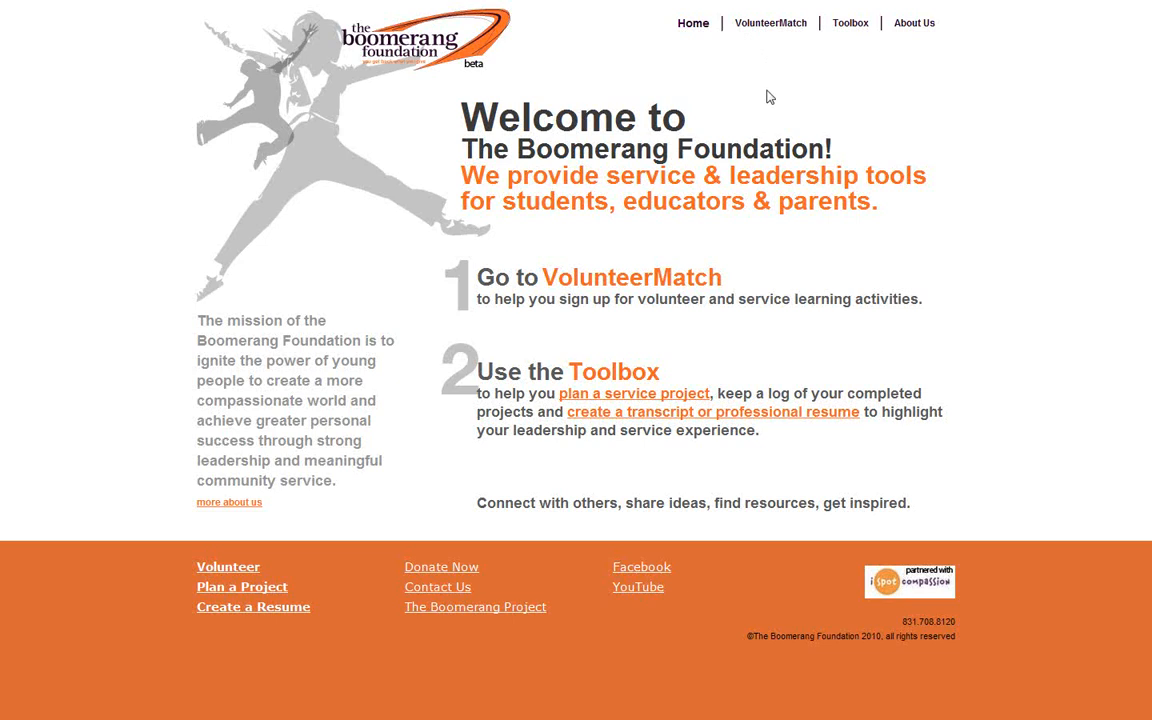
{"action": "left_click", "coordinate": [783, 30]}
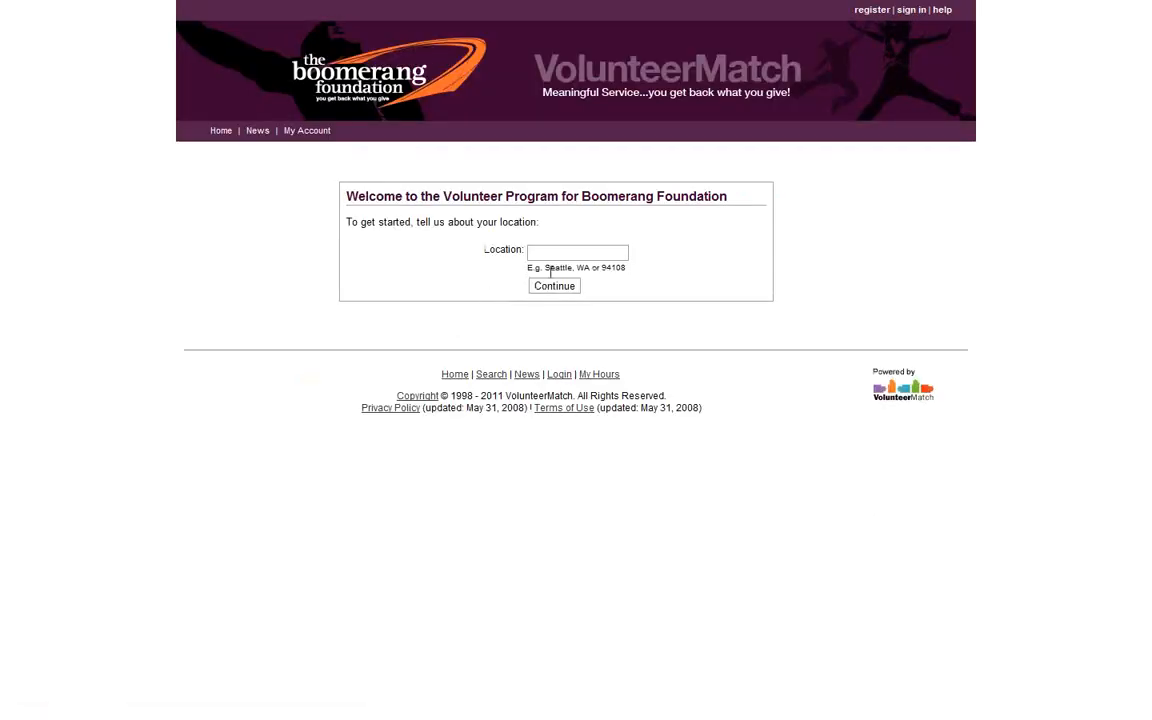
{"action": "left_click", "coordinate": [556, 377]}
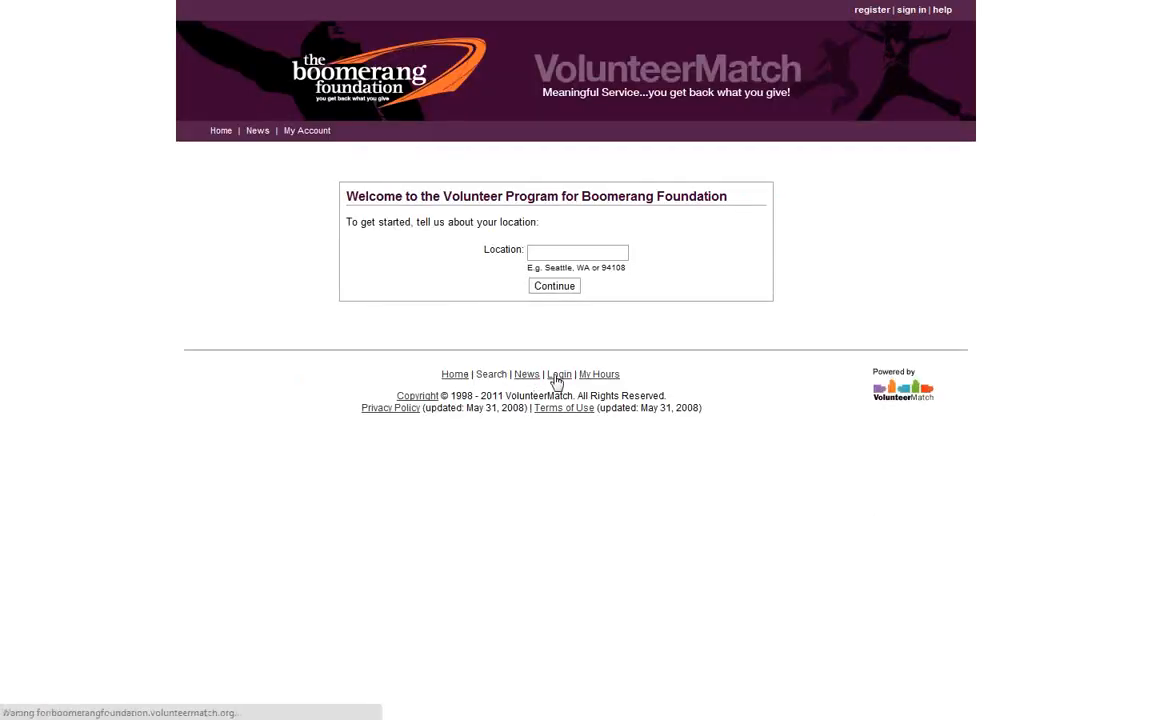
Sign in with the saved username and the account password, re-entering the password after a failed try
{"action": "type", "text": "a"}
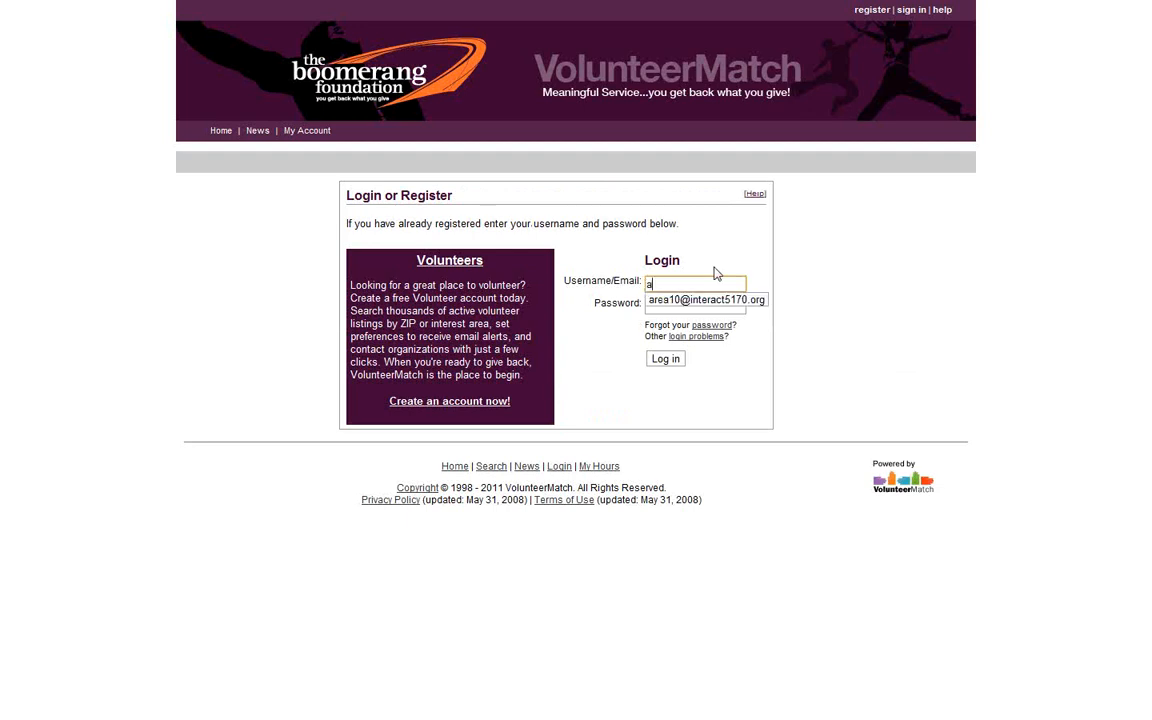
{"action": "type", "text": "re"}
{"action": "key", "text": "Down"}
{"action": "key", "text": "Return"}
{"action": "key", "text": "Tab"}
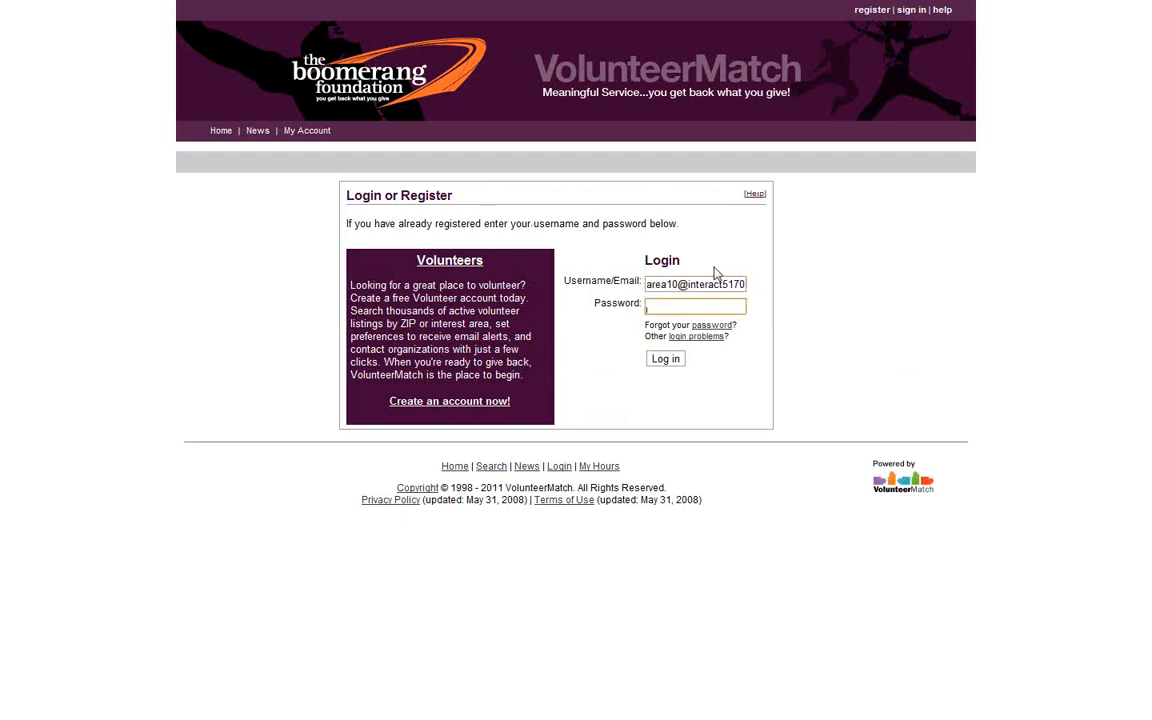
{"action": "type", "text": "••••••••"}
{"action": "key", "text": "Return"}
{"action": "type", "text": "•"}
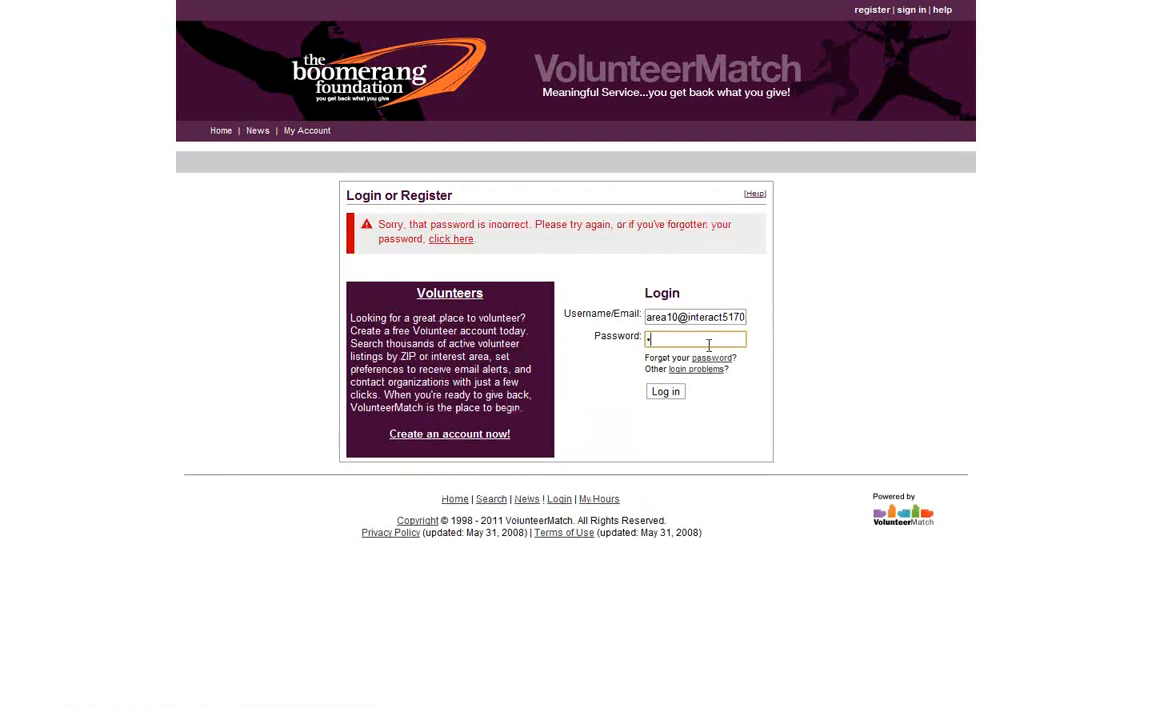
{"action": "type", "text": "•••••••"}
{"action": "key", "text": "Return"}
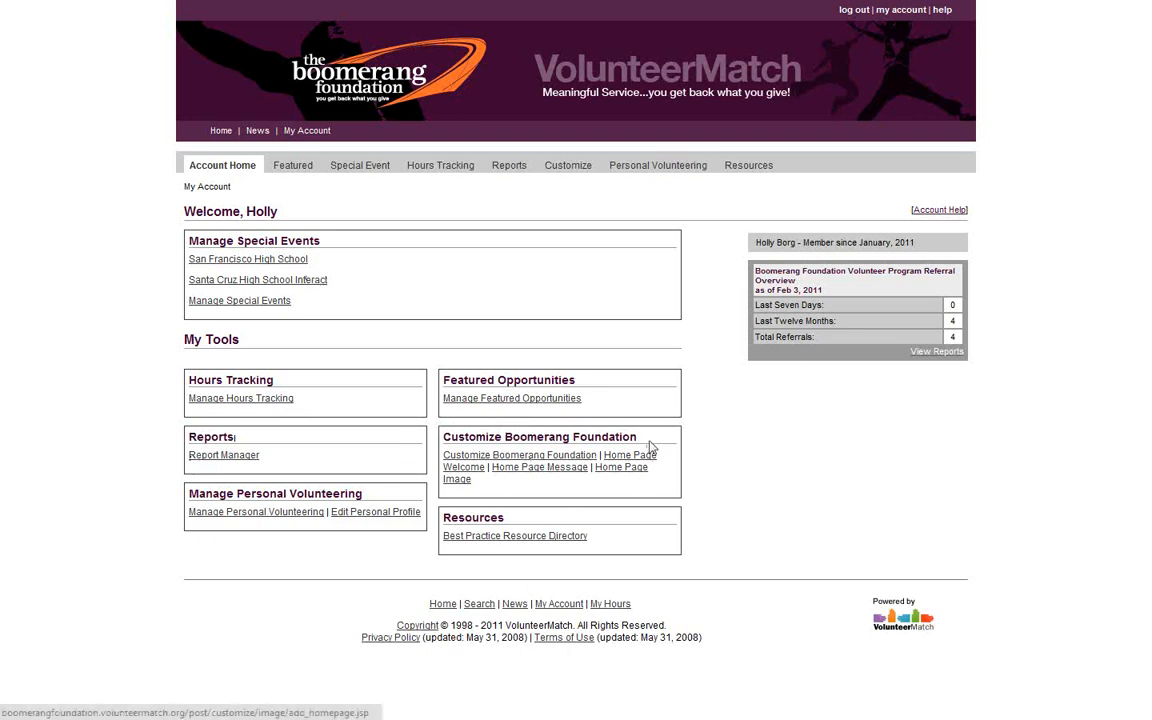
Open the Santa Cruz High School Interact event's management page from Manage Special Events
{"action": "left_click", "coordinate": [297, 290]}
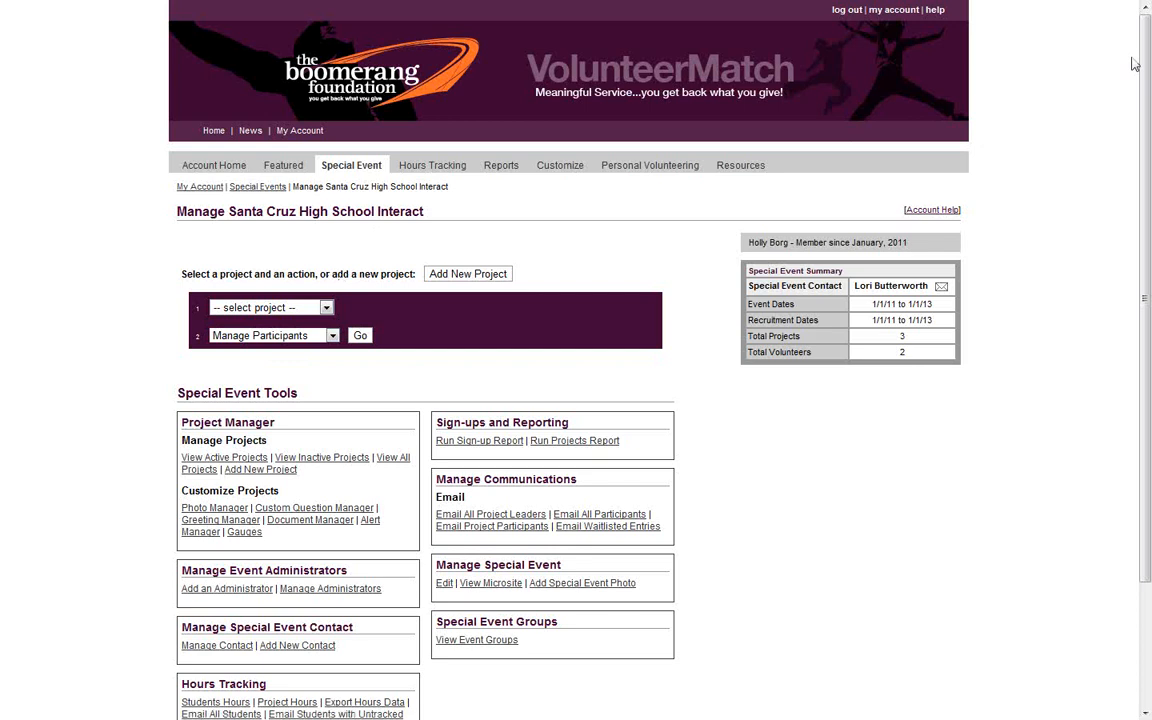
{"action": "left_click_drag", "start_coordinate": [1147, 65], "coordinate": [1147, 195]}
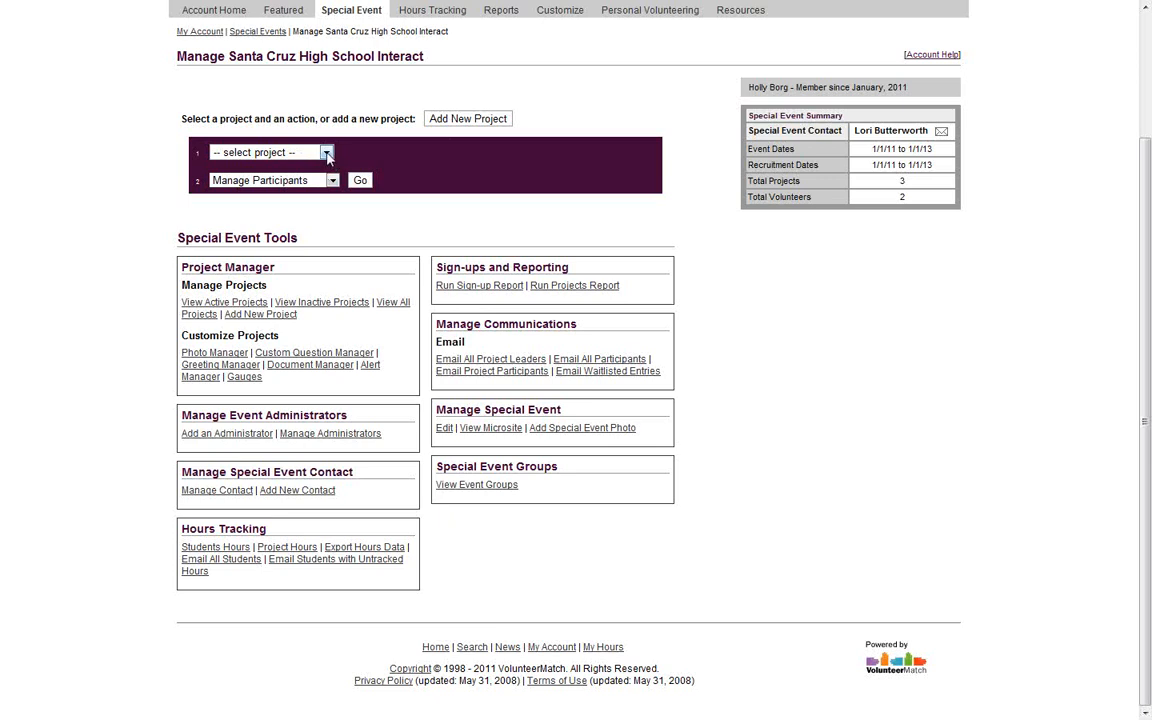
Review the event's existing projects, then start adding a new project
{"action": "left_click", "coordinate": [326, 153]}
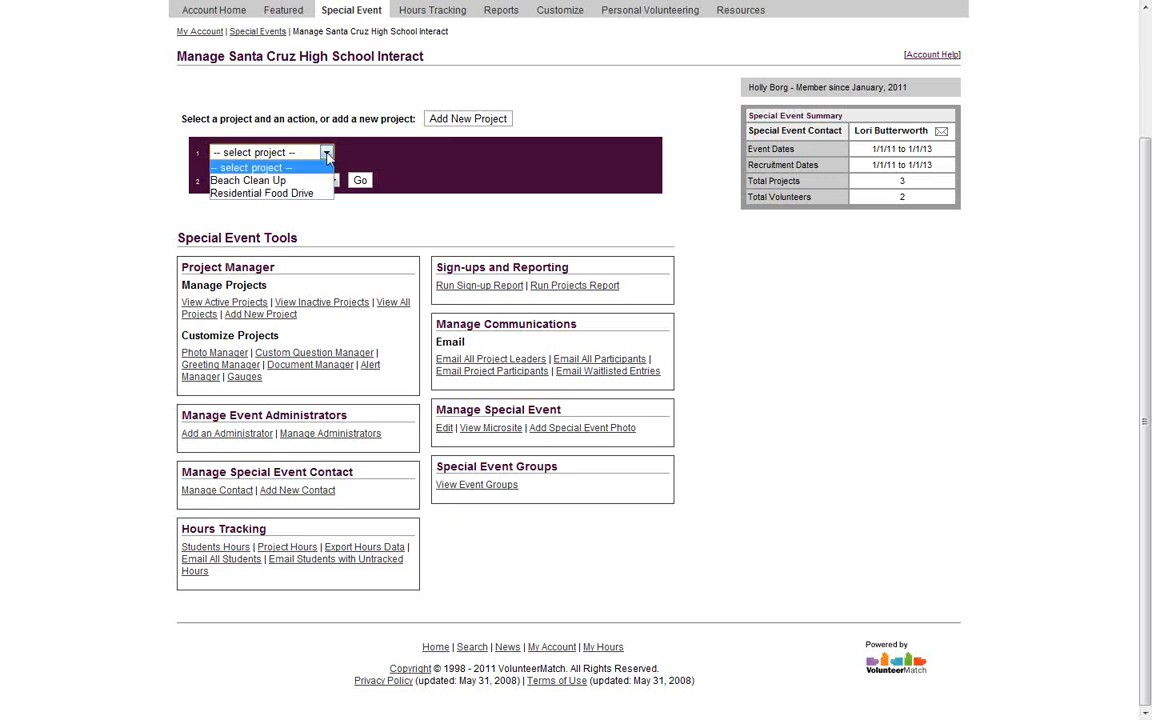
{"action": "left_click", "coordinate": [345, 201]}
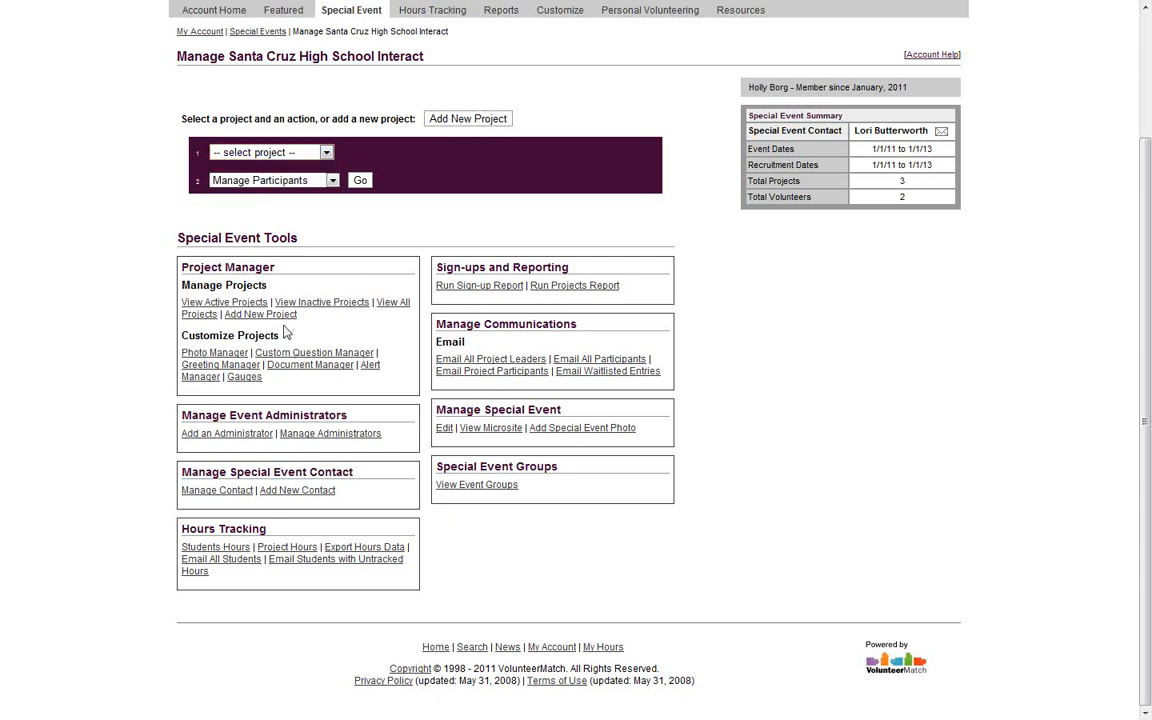
{"action": "left_click", "coordinate": [490, 125]}
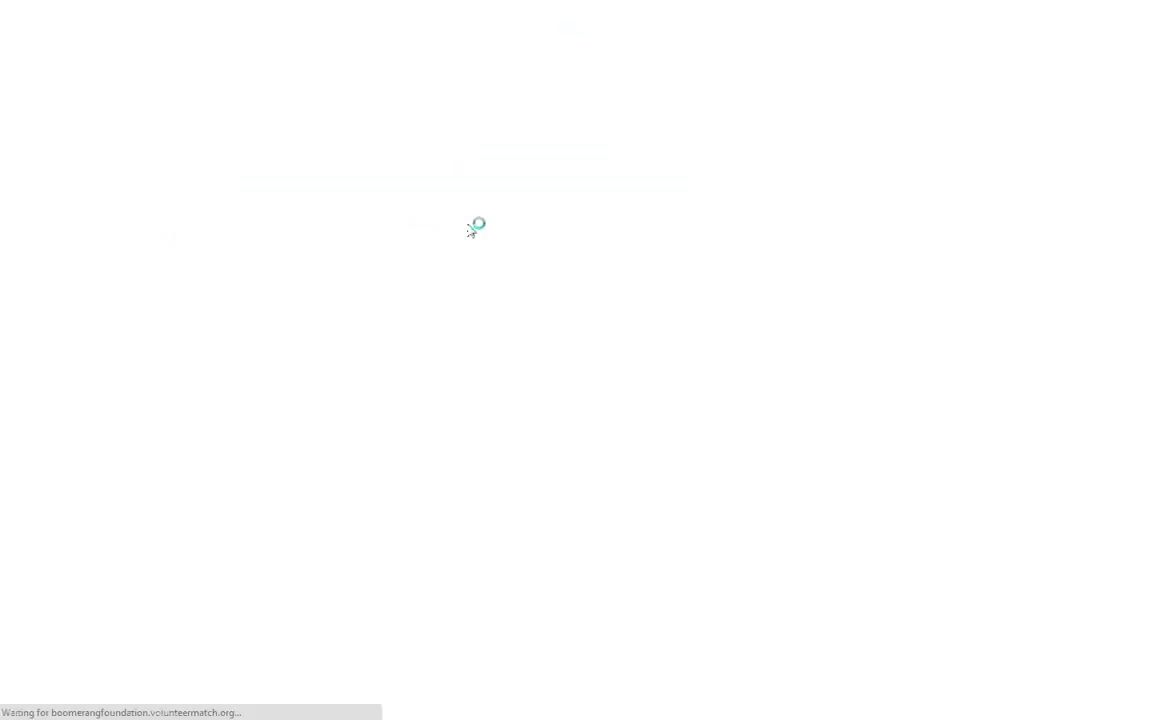
{"action": "scroll", "coordinate": [612, 90], "scroll_direction": "down", "scroll_amount": 4}
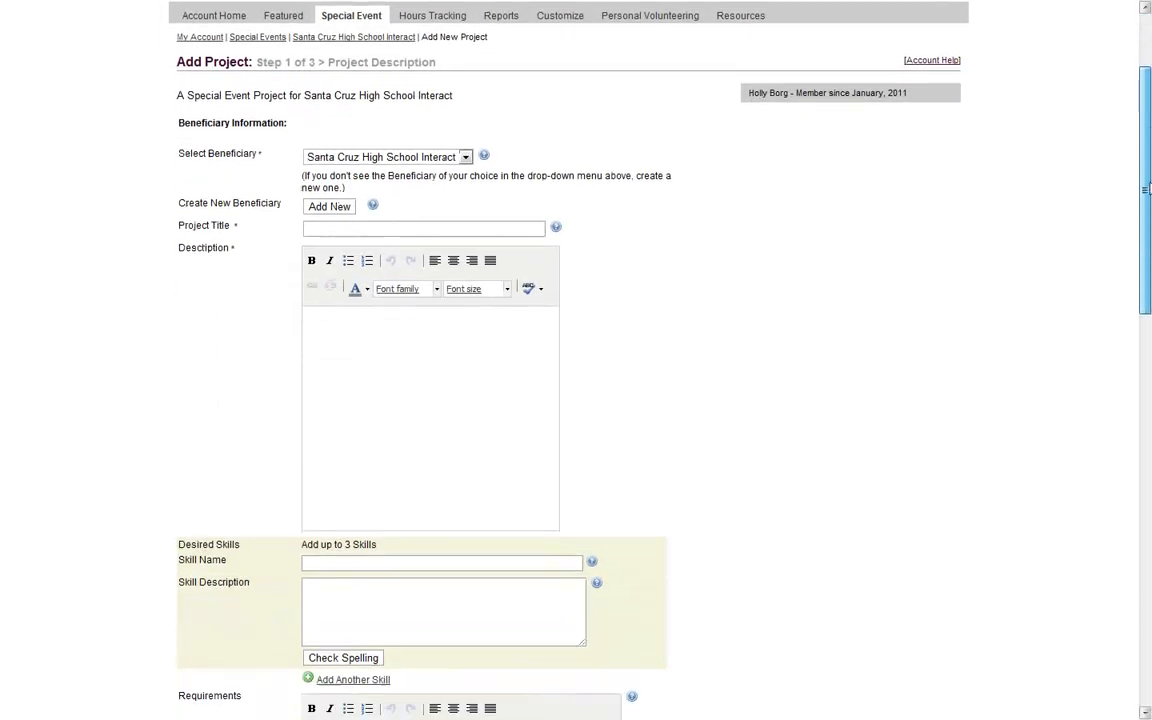
Title the new project 'Bake Sale' and begin its description
{"action": "left_click", "coordinate": [332, 186]}
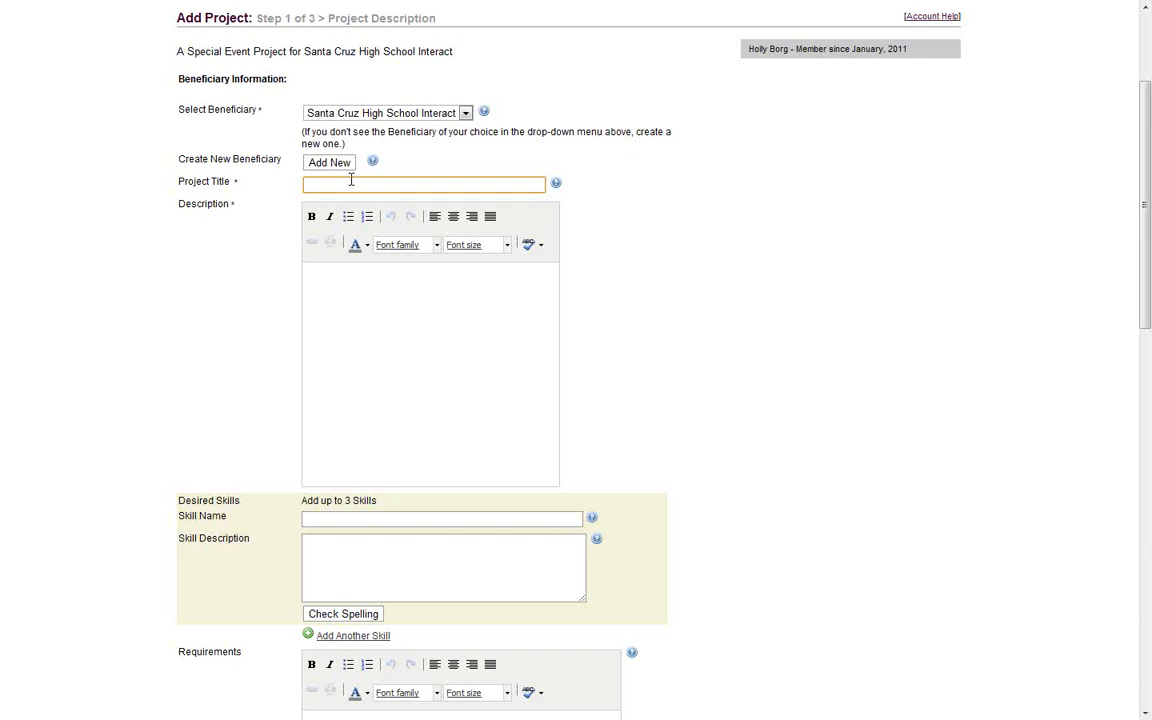
{"action": "key", "text": "Caps_Lock"}
{"action": "type", "text": "BA"}
{"action": "key", "text": "BackSpace"}
{"action": "key", "text": "Caps_Lock"}
{"action": "type", "text": "a"}
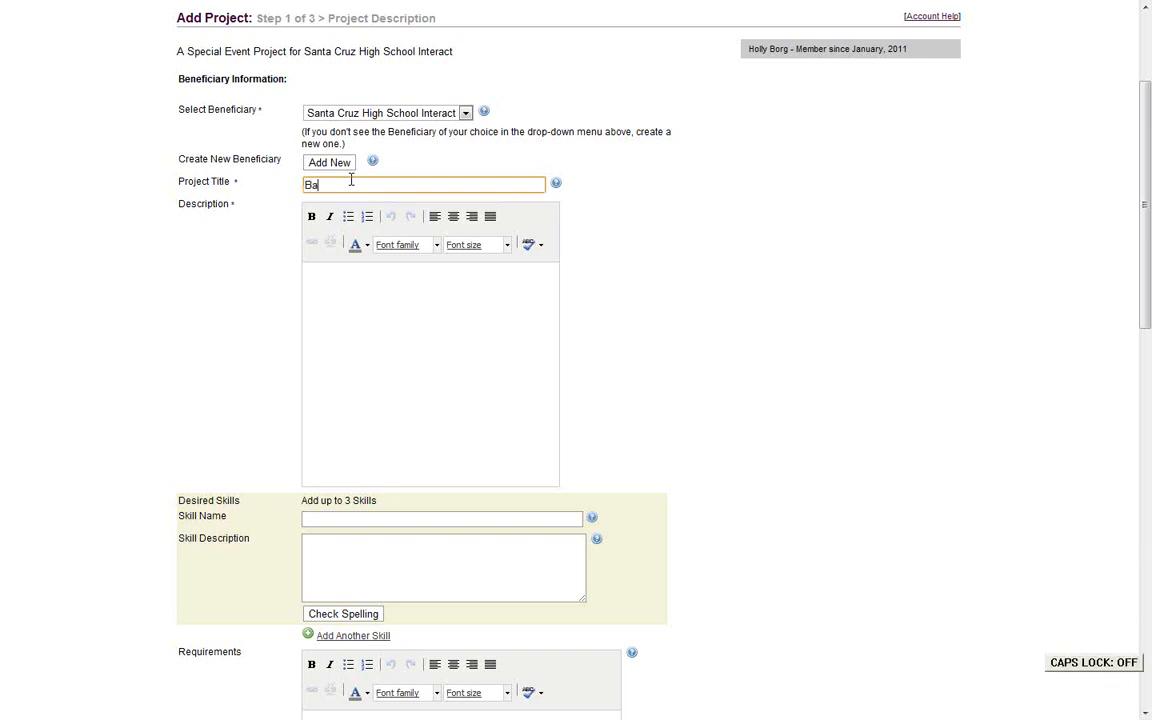
{"action": "type", "text": "ke Sale"}
{"action": "left_click", "coordinate": [337, 378]}
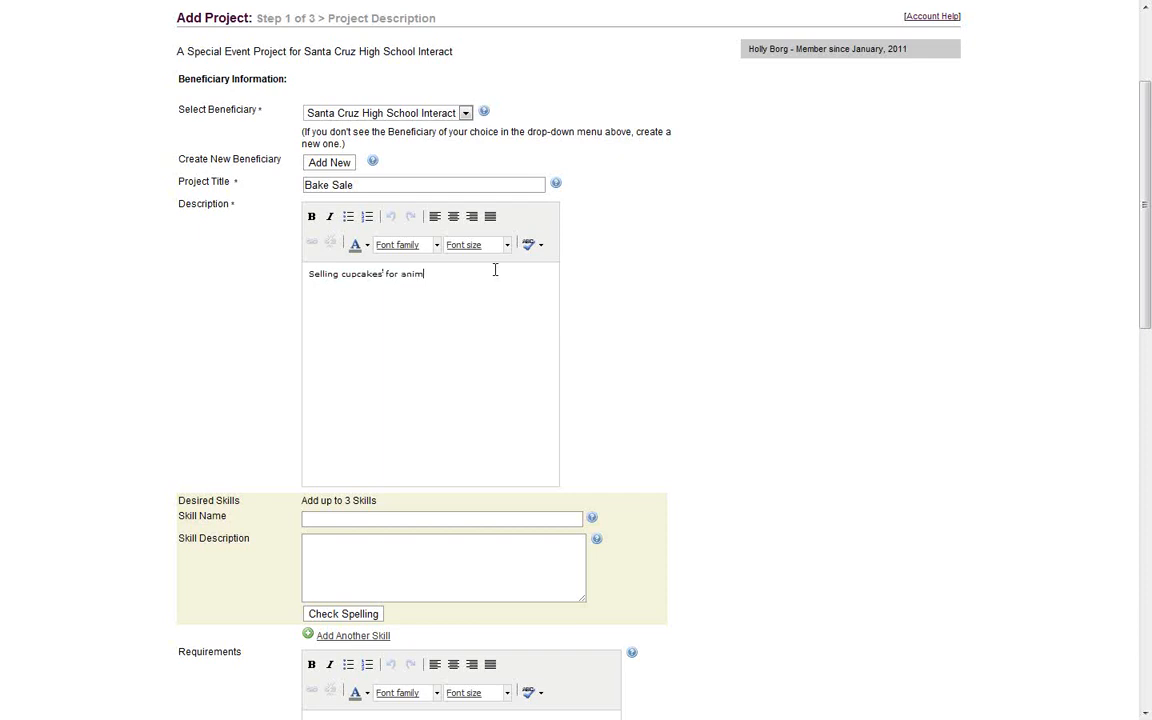
Finish the description with 's in need.' and move to the Skill Name field
{"action": "type", "text": "s in need."}
{"action": "left_click", "coordinate": [399, 519]}
{"action": "left_click_drag", "start_coordinate": [1150, 152], "coordinate": [1150, 226]}
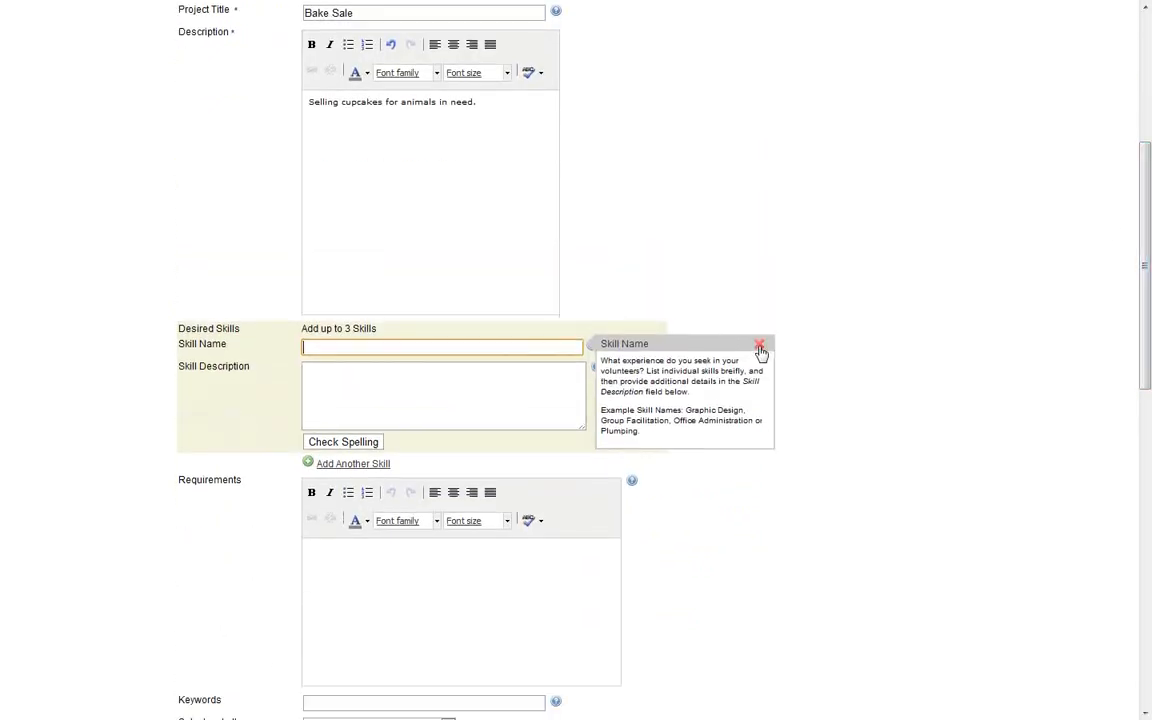
{"action": "left_click", "coordinate": [759, 344]}
{"action": "left_click", "coordinate": [502, 345]}
Describe the skill as 'Must know how to make cupcakes!' and dismiss the help tips
{"action": "key", "text": "Tab"}
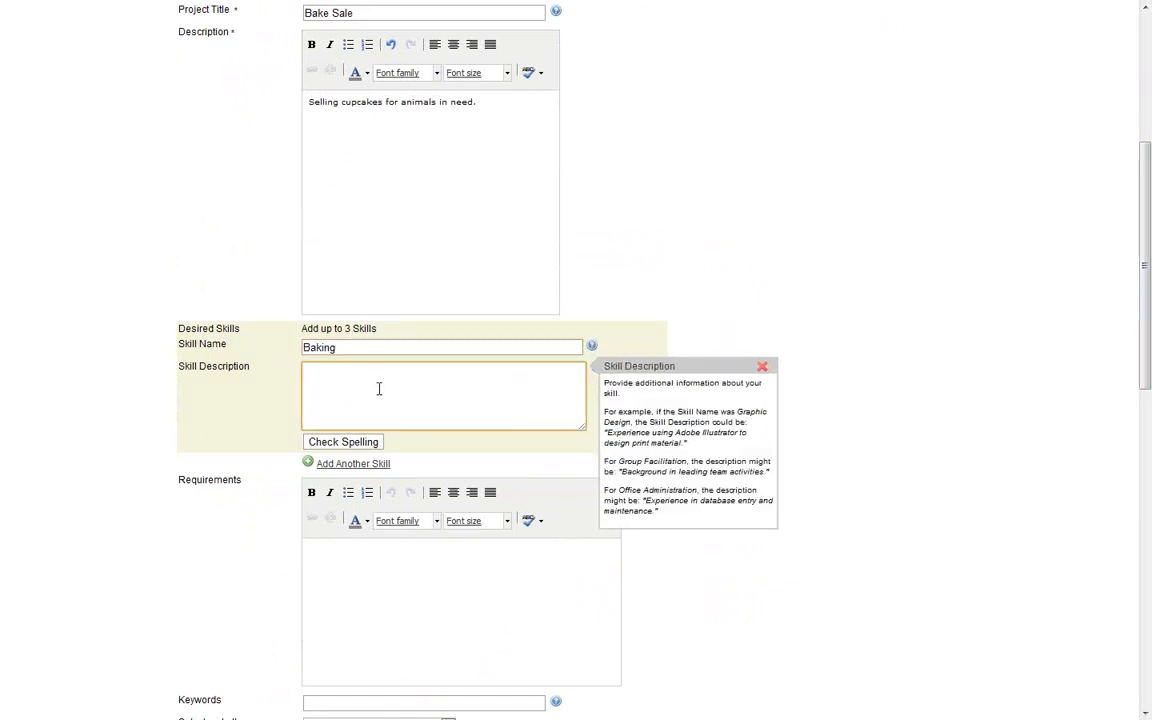
{"action": "type", "text": "Must know how to make cupcakes!"}
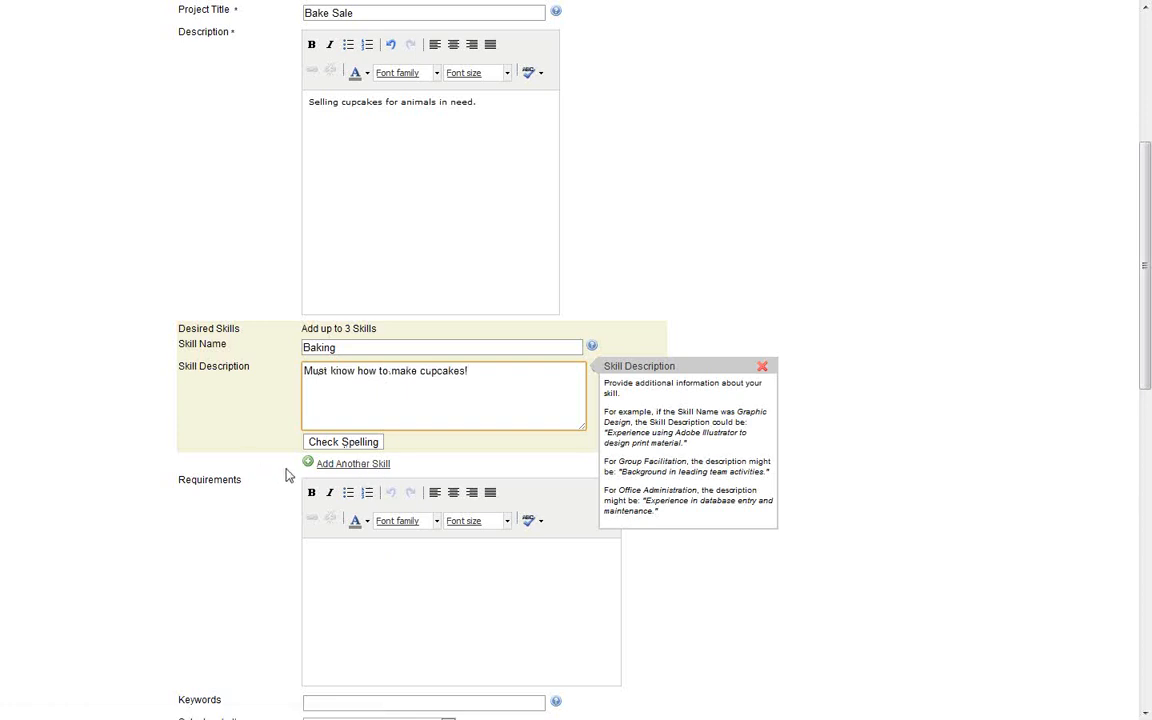
{"action": "left_click", "coordinate": [762, 366]}
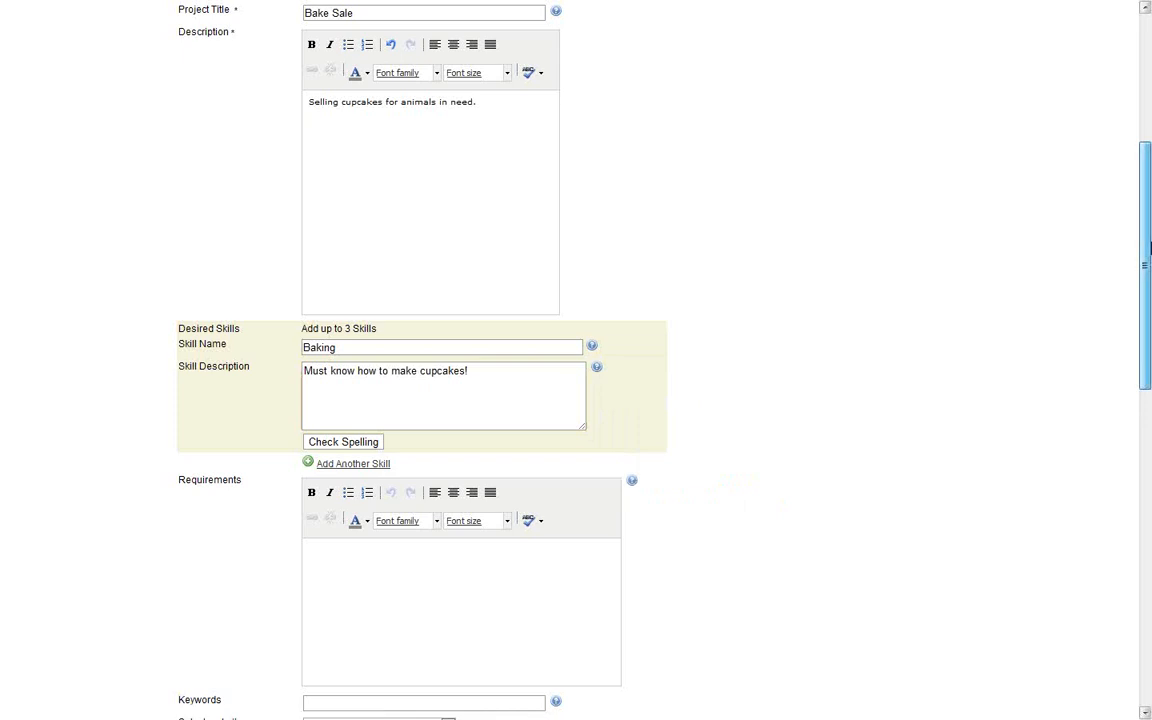
{"action": "scroll", "coordinate": [1130, 378], "scroll_direction": "down", "scroll_amount": 4}
{"action": "left_click_drag", "start_coordinate": [1127, 373], "coordinate": [1125, 371]}
{"action": "left_click", "coordinate": [547, 203]}
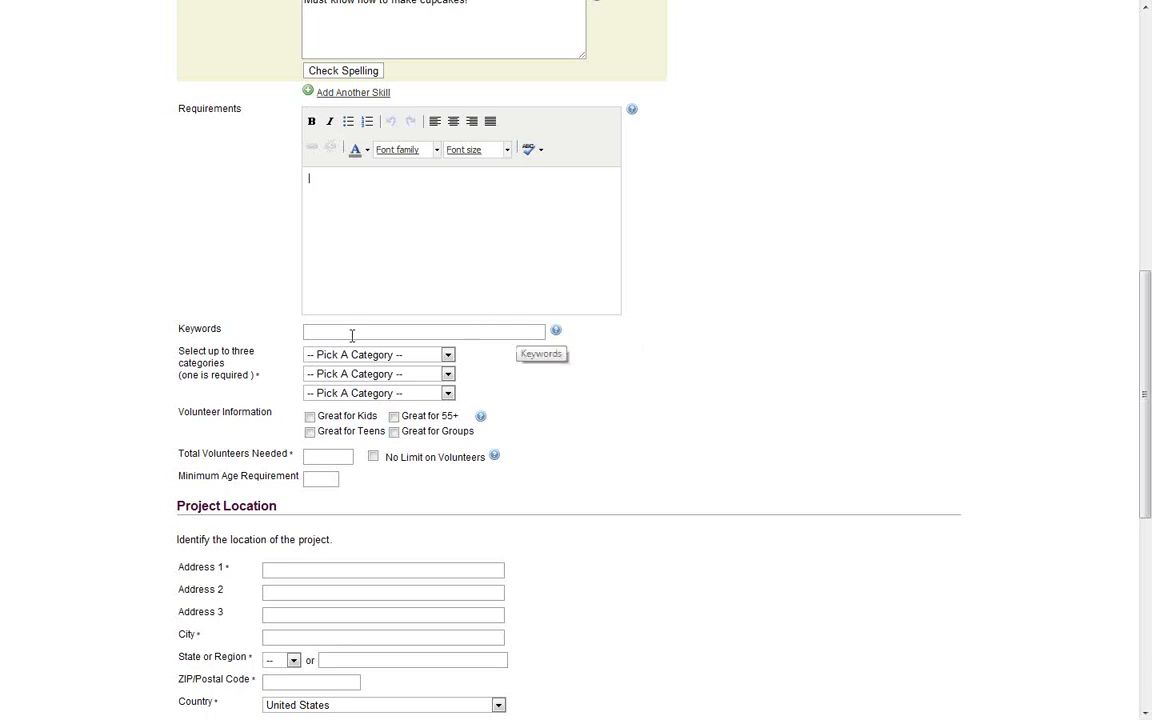
Add keywords 'animal, cooking, fun,' and file the project under Animals
{"action": "left_click", "coordinate": [420, 332]}
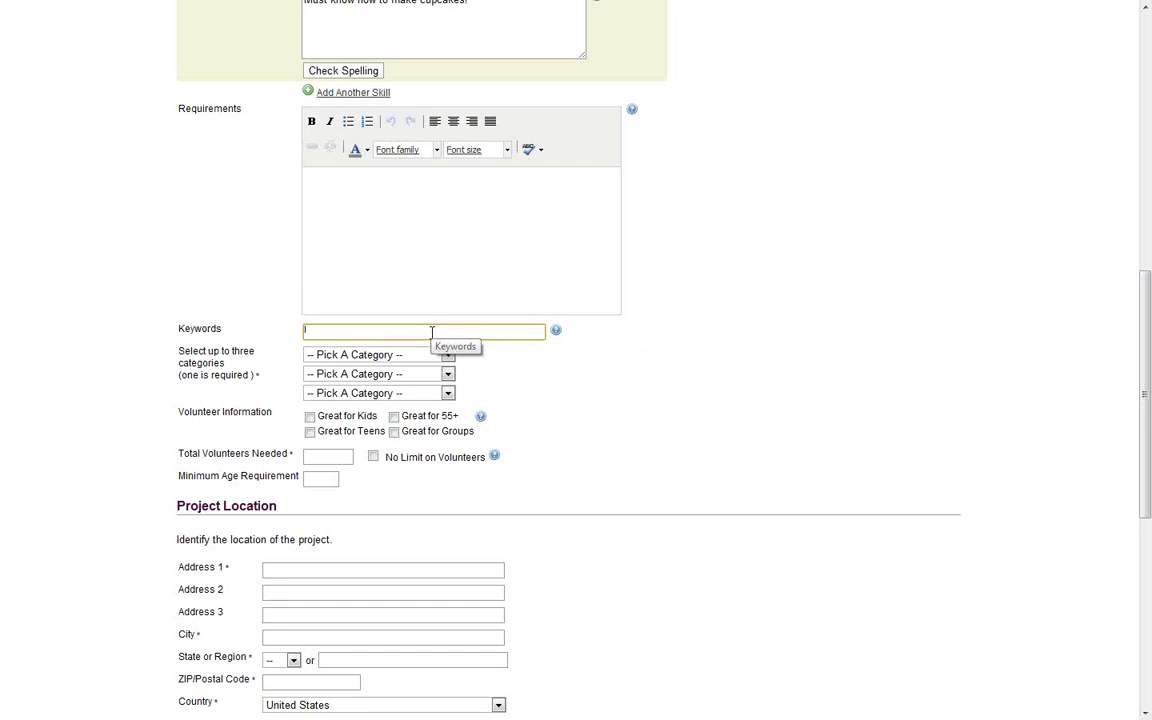
{"action": "type", "text": "anima"}
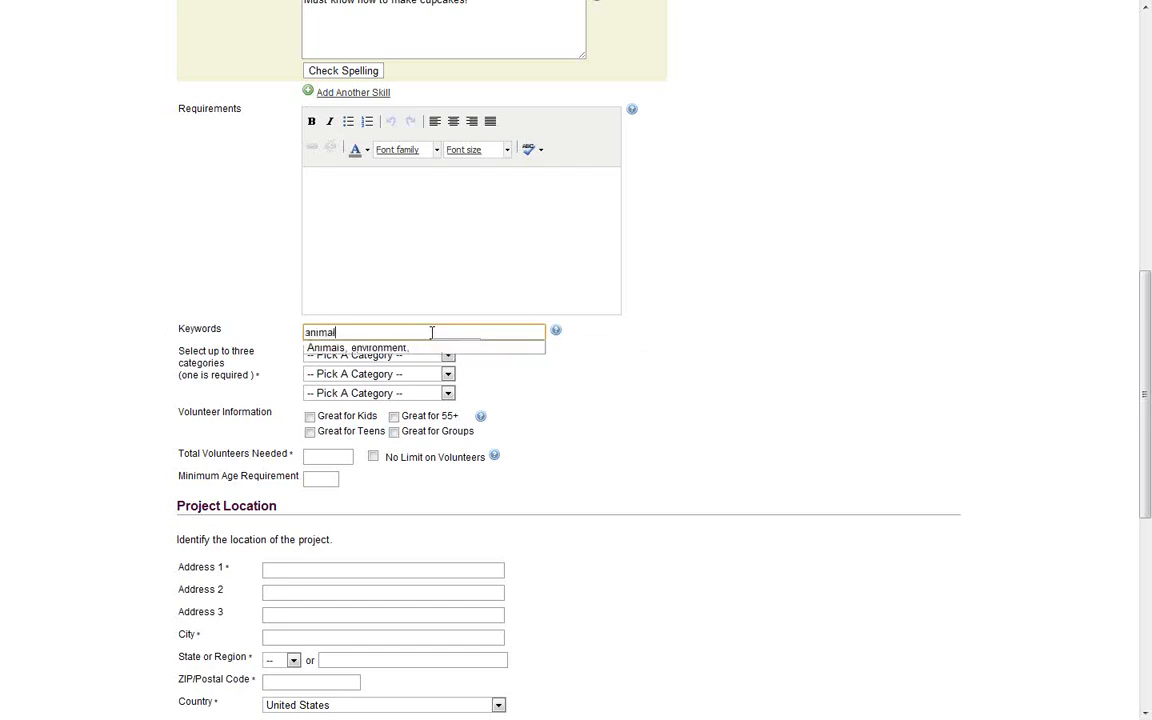
{"action": "type", "text": "l, "}
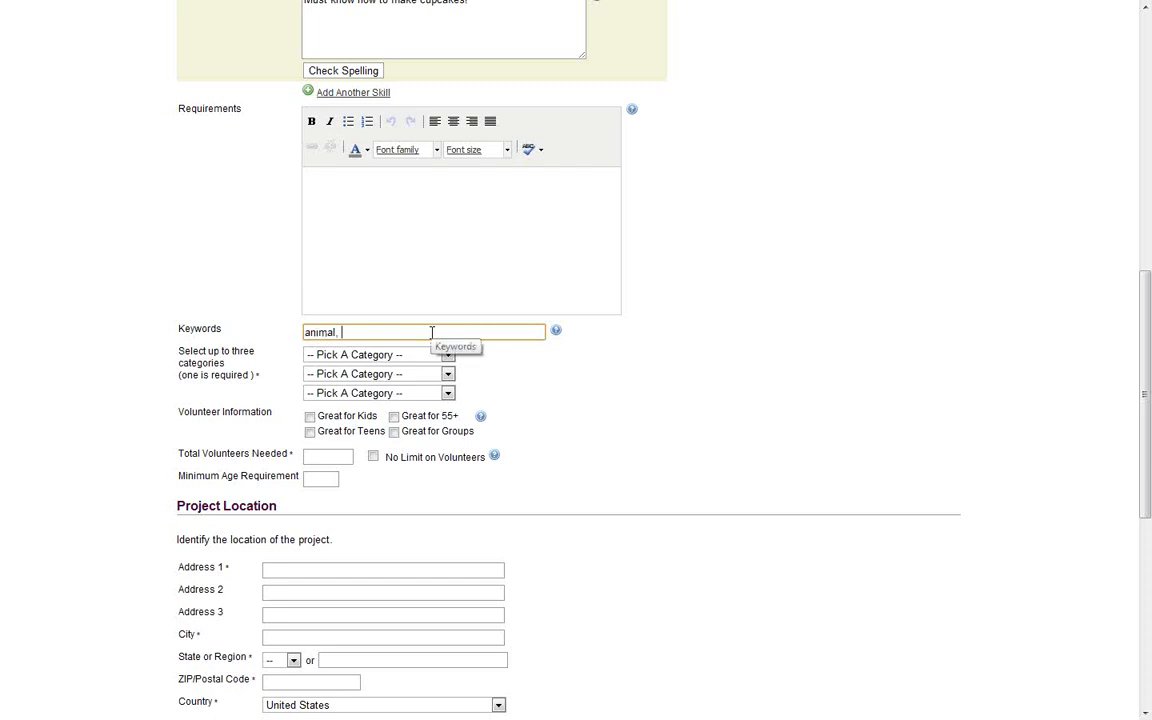
{"action": "type", "text": "cooking, fun,"}
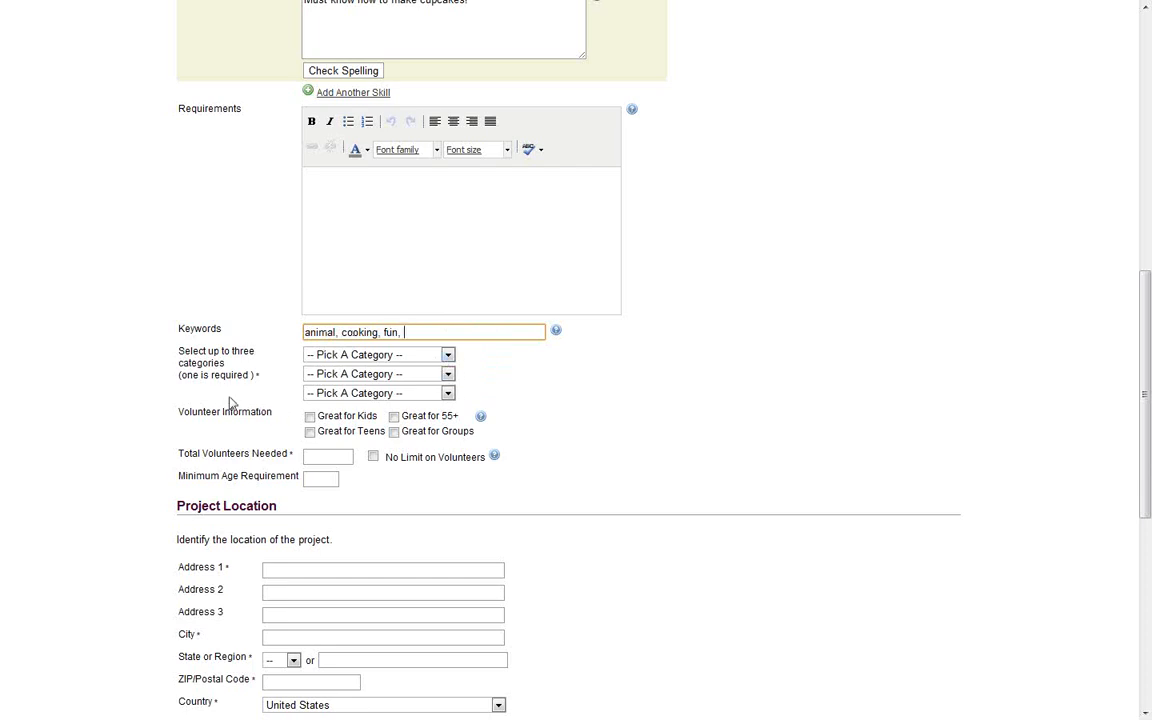
{"action": "left_click", "coordinate": [448, 356]}
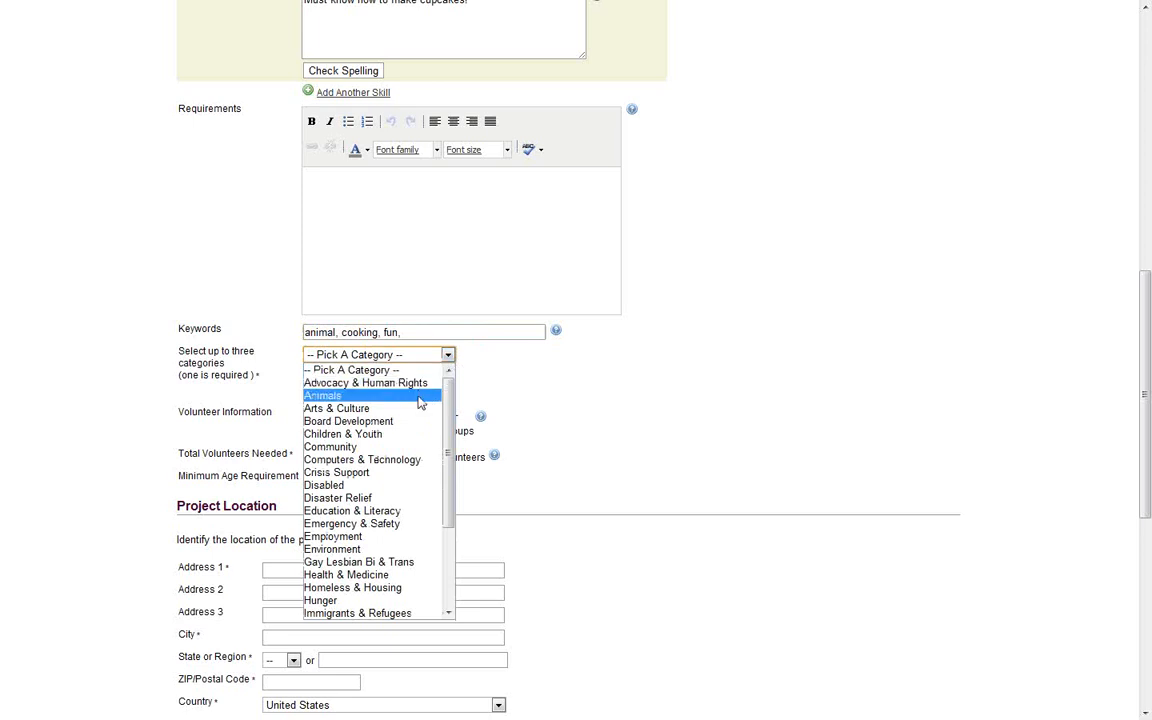
{"action": "mouse_move", "coordinate": [450, 389]}
{"action": "left_mouse_down"}
{"action": "mouse_move", "coordinate": [452, 465]}
{"action": "mouse_move", "coordinate": [451, 396]}
{"action": "left_mouse_up"}
{"action": "left_click", "coordinate": [422, 401]}
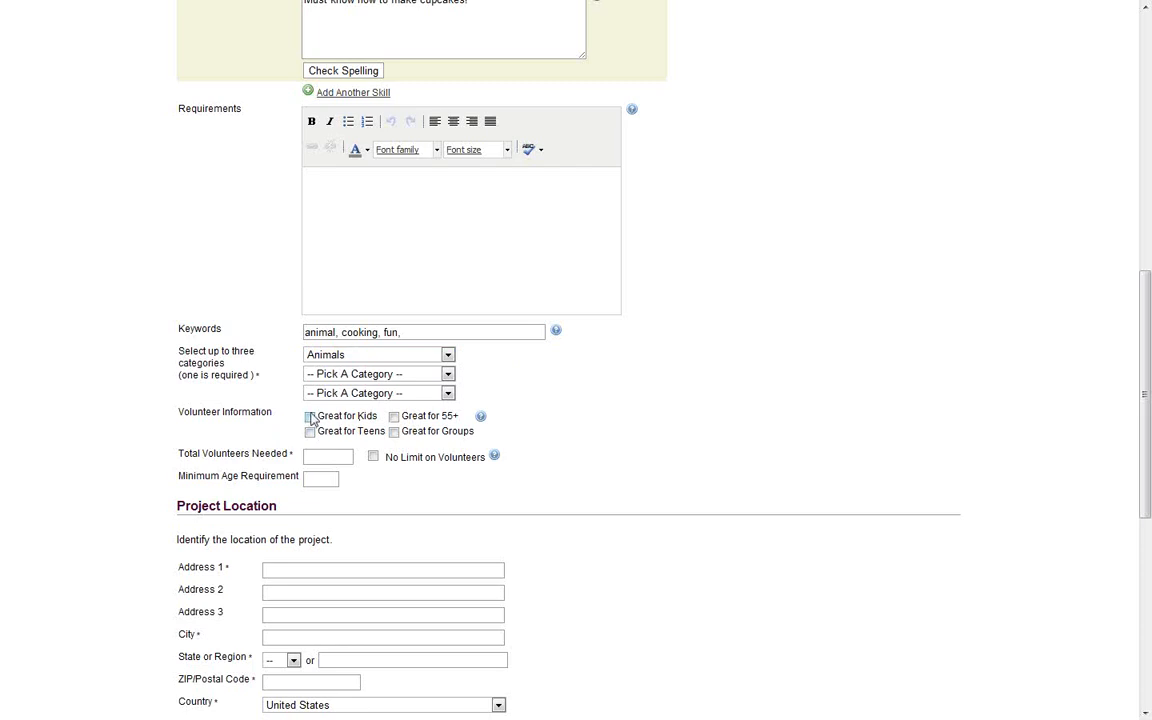
Mark the project as great for kids, teens and people 55+
{"action": "left_click", "coordinate": [311, 418]}
{"action": "left_click", "coordinate": [311, 432]}
{"action": "left_click", "coordinate": [394, 418]}
Set Total Volunteers Needed to 5
{"action": "left_click_drag", "start_coordinate": [1148, 387], "coordinate": [1148, 430]}
{"action": "scroll", "coordinate": [1148, 430], "scroll_direction": "down", "scroll_amount": 3}
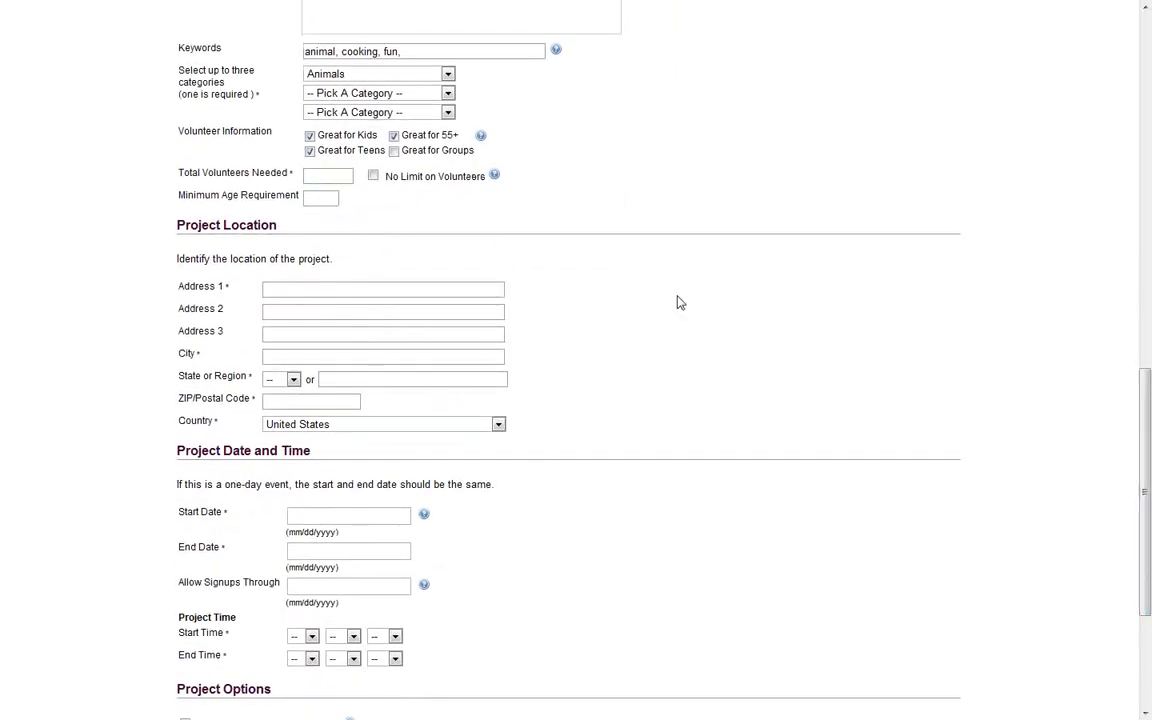
{"action": "left_click", "coordinate": [342, 175]}
{"action": "type", "text": "5"}
{"action": "left_click", "coordinate": [320, 288]}
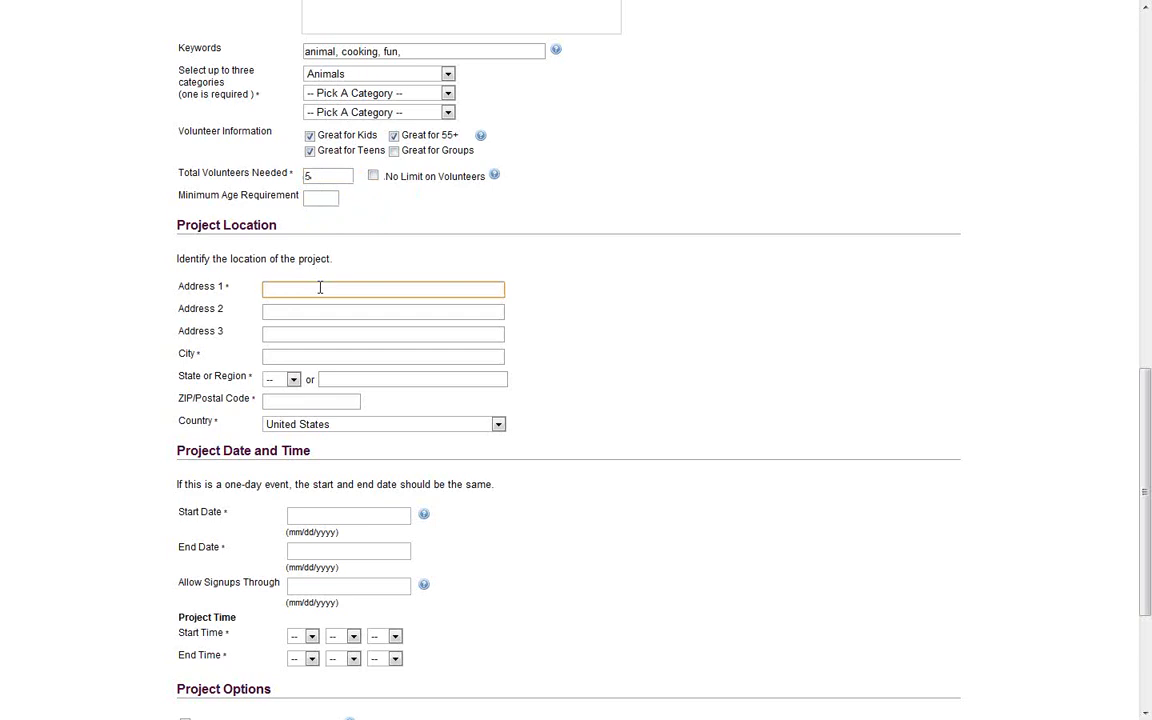
{"action": "key", "text": "Tab"}
{"action": "key", "text": "Tab"}
{"action": "key", "text": "Tab"}
{"action": "type", "text": "Santa C"}
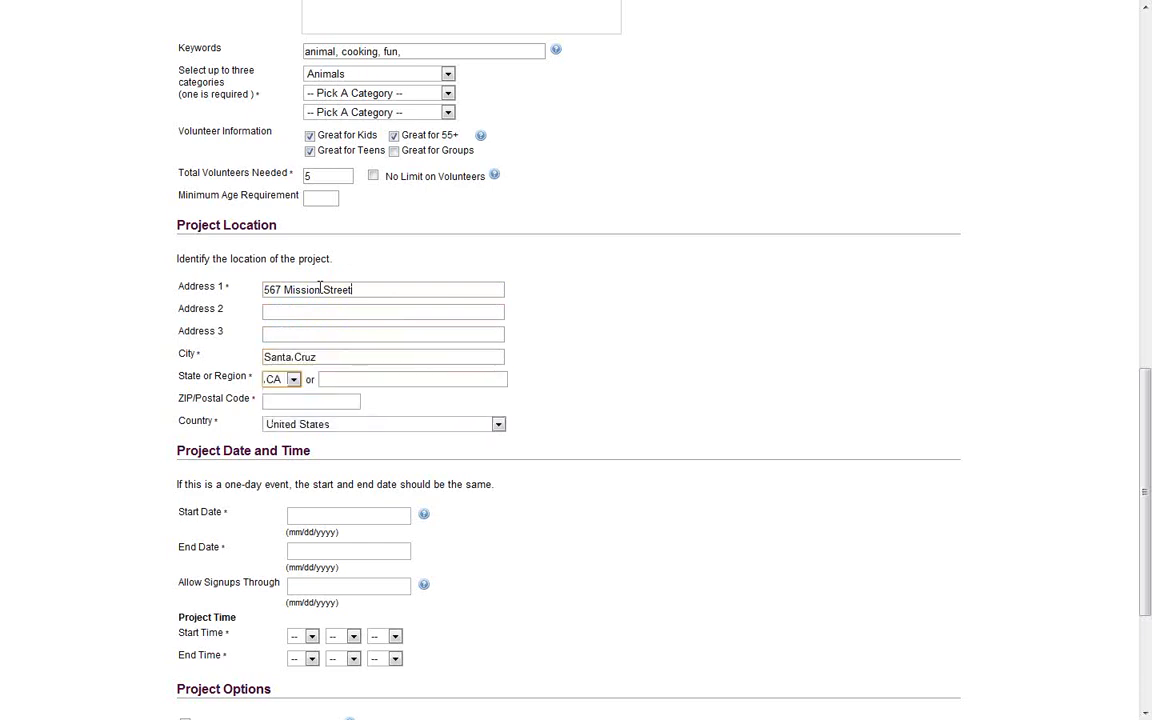
{"action": "key", "text": "Tab"}
{"action": "key", "text": "Tab"}
{"action": "type", "text": "9"}
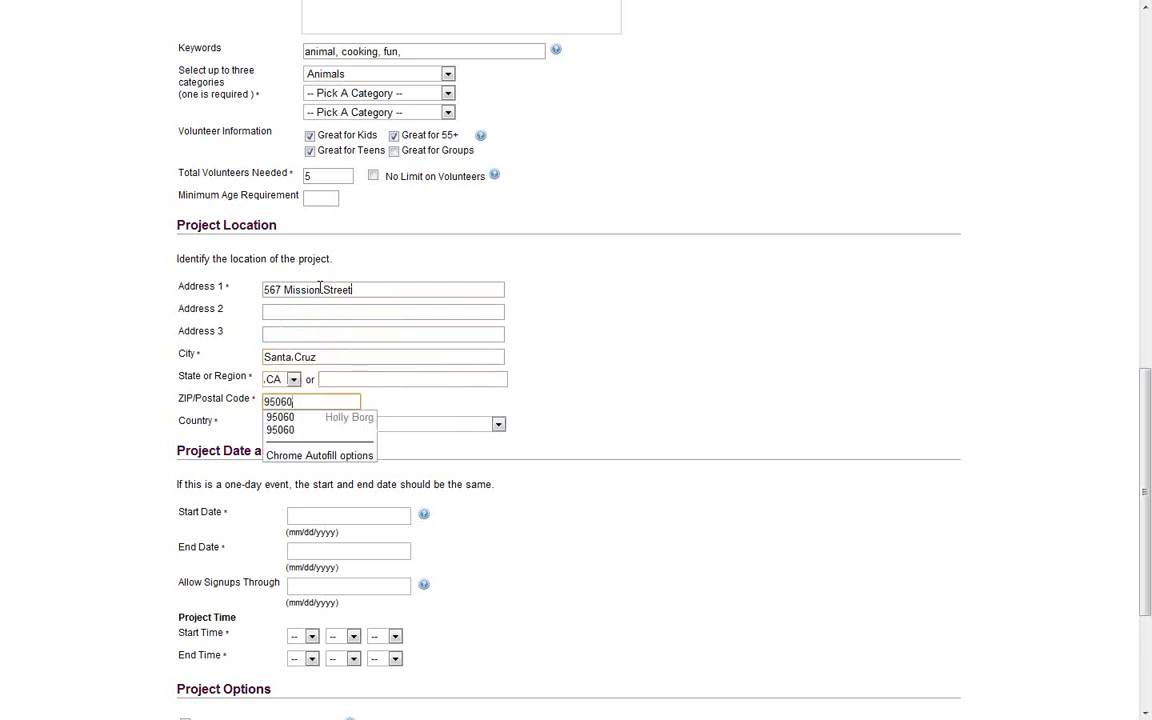
{"action": "left_click", "coordinate": [656, 404]}
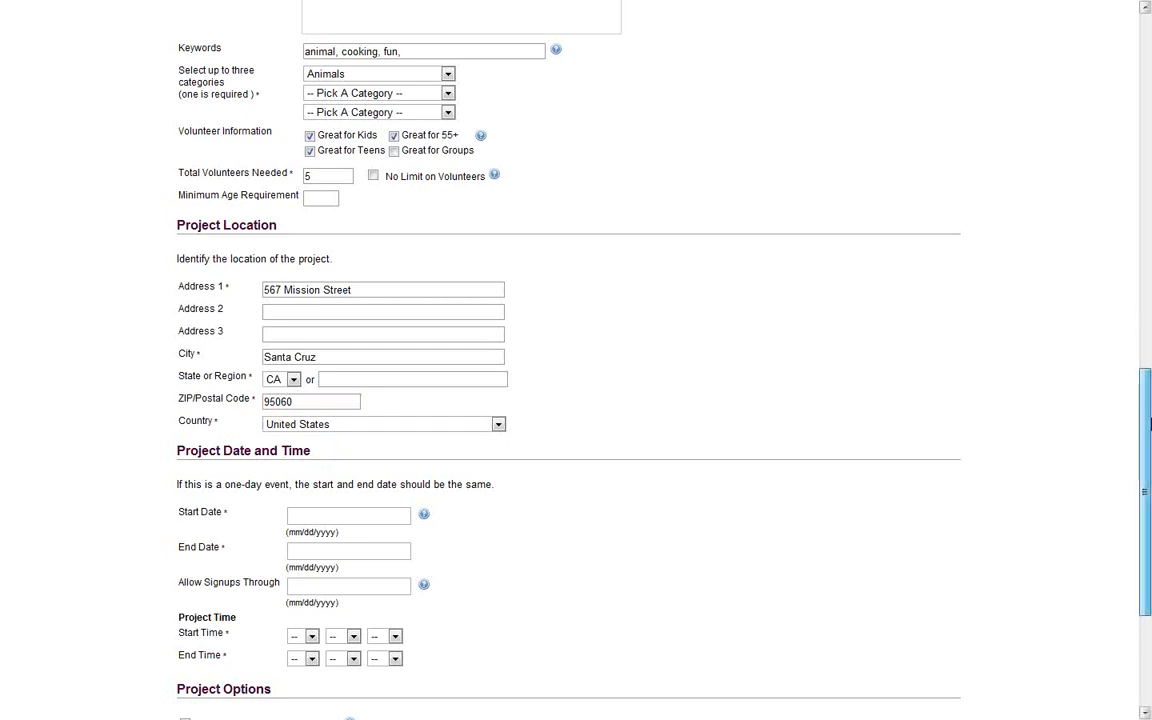
Set start date 03/25/2011 and end date 02/25/2011 in the calendars
{"action": "scroll", "coordinate": [1148, 424], "scroll_direction": "down", "scroll_amount": 5}
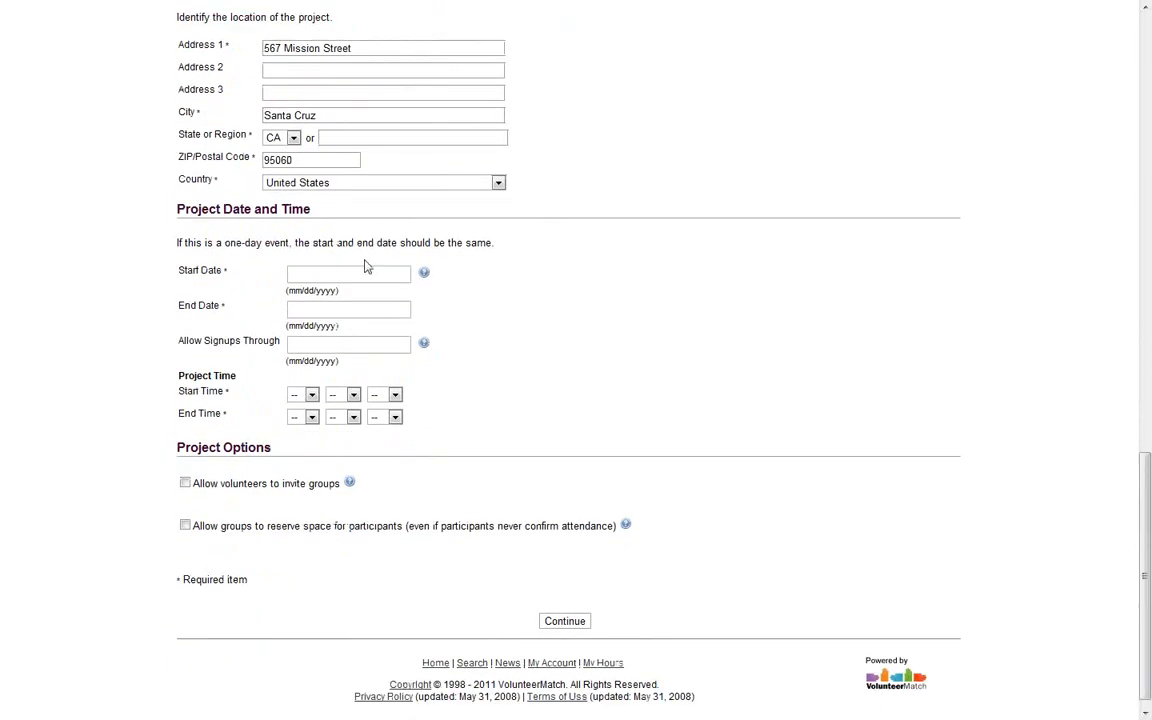
{"action": "left_click", "coordinate": [368, 271]}
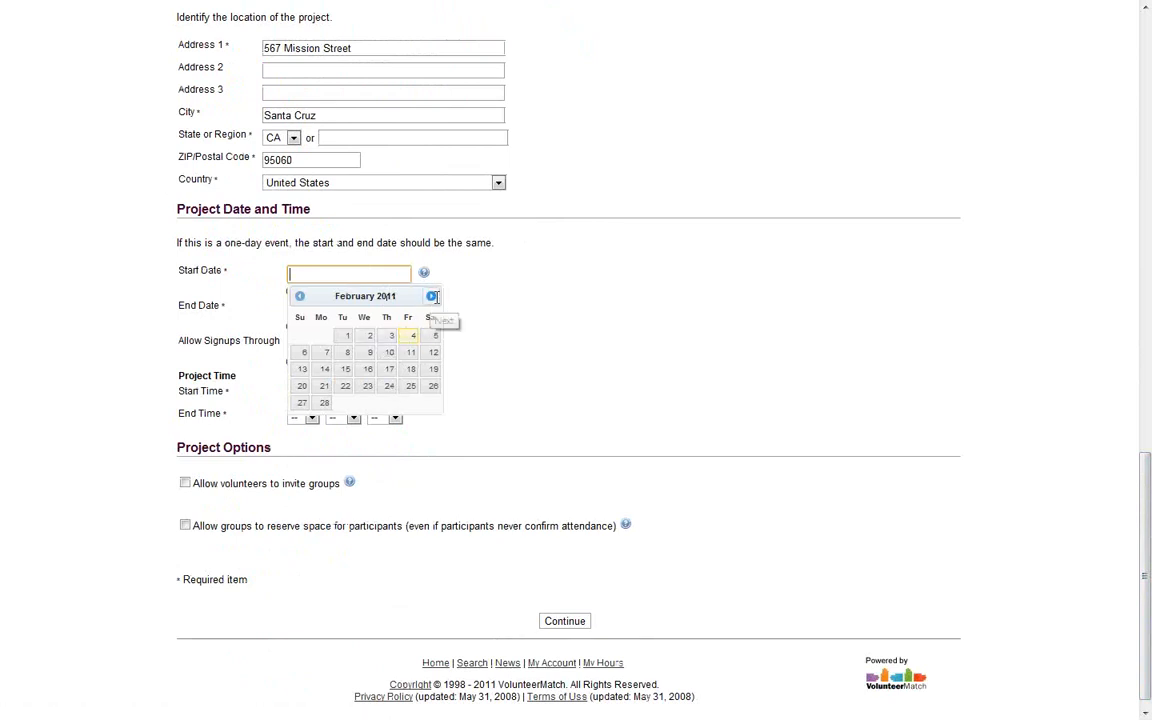
{"action": "left_click", "coordinate": [430, 296]}
{"action": "left_click", "coordinate": [410, 386]}
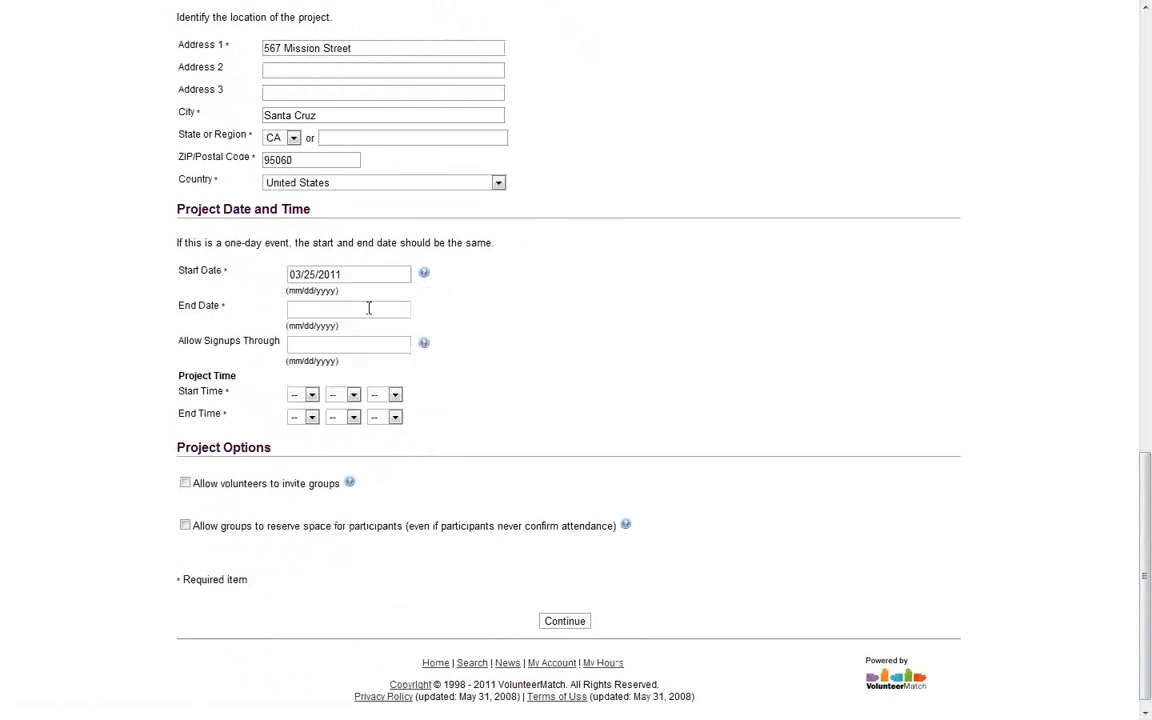
{"action": "left_click", "coordinate": [370, 309]}
{"action": "left_click", "coordinate": [411, 421]}
{"action": "left_click", "coordinate": [378, 307]}
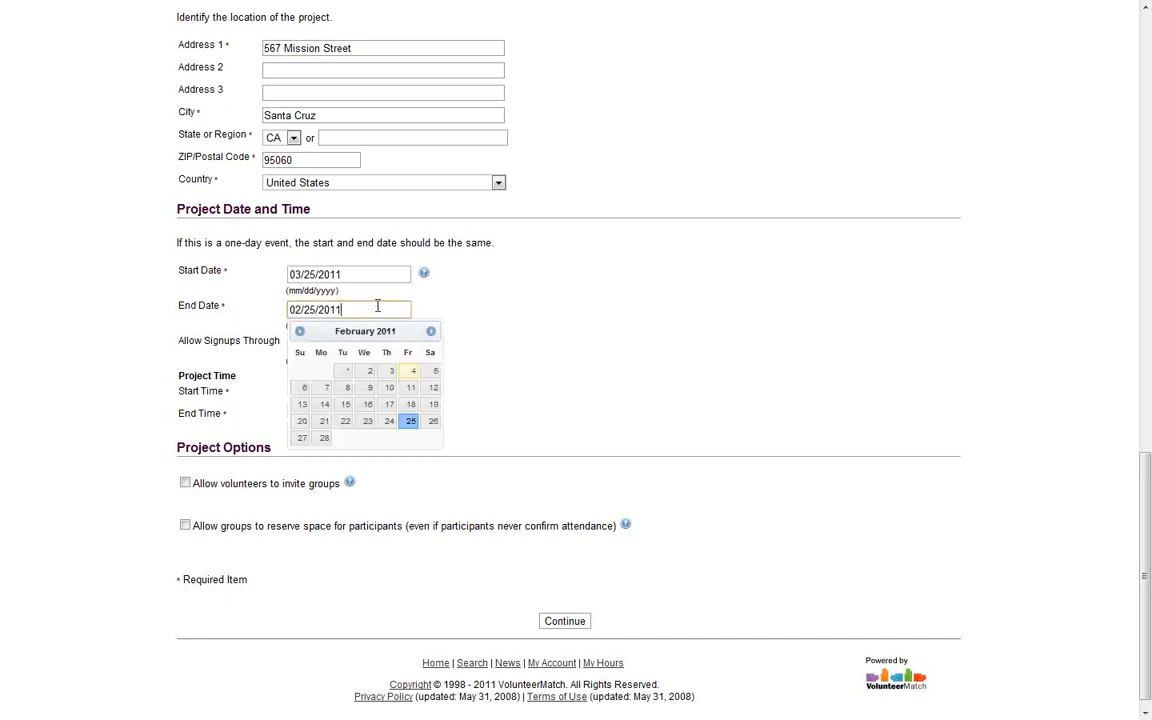
Allow signups through 02/23/2011
{"action": "left_click", "coordinate": [507, 357]}
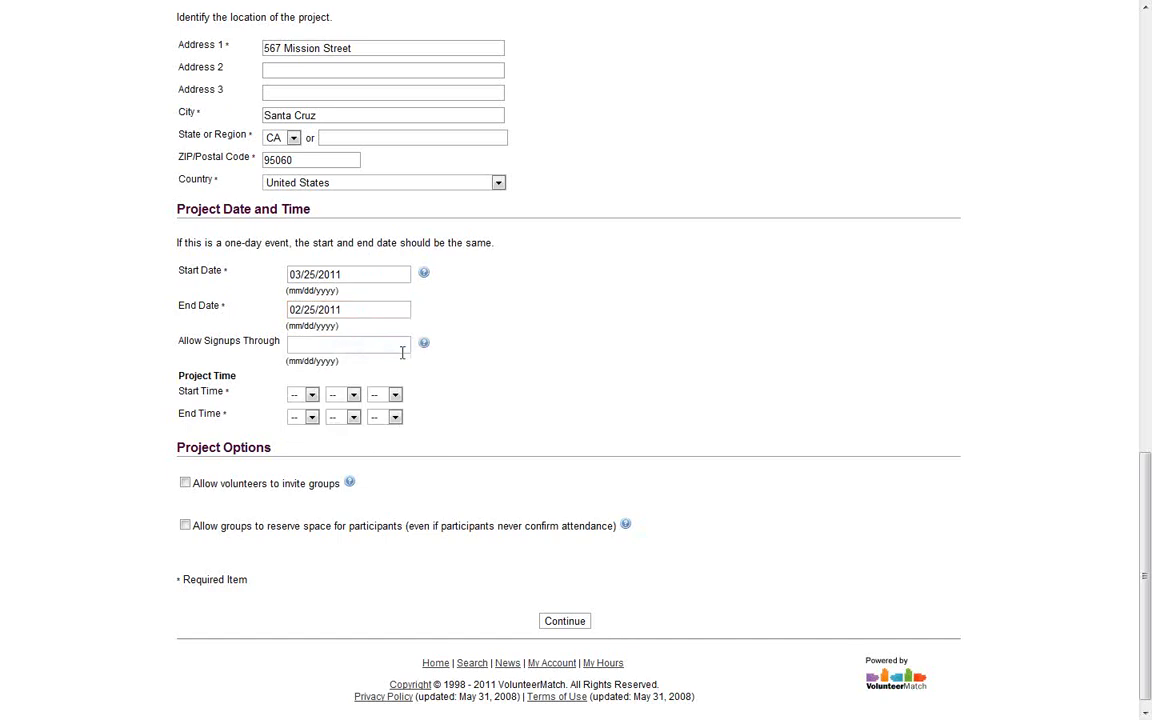
{"action": "left_click", "coordinate": [355, 344]}
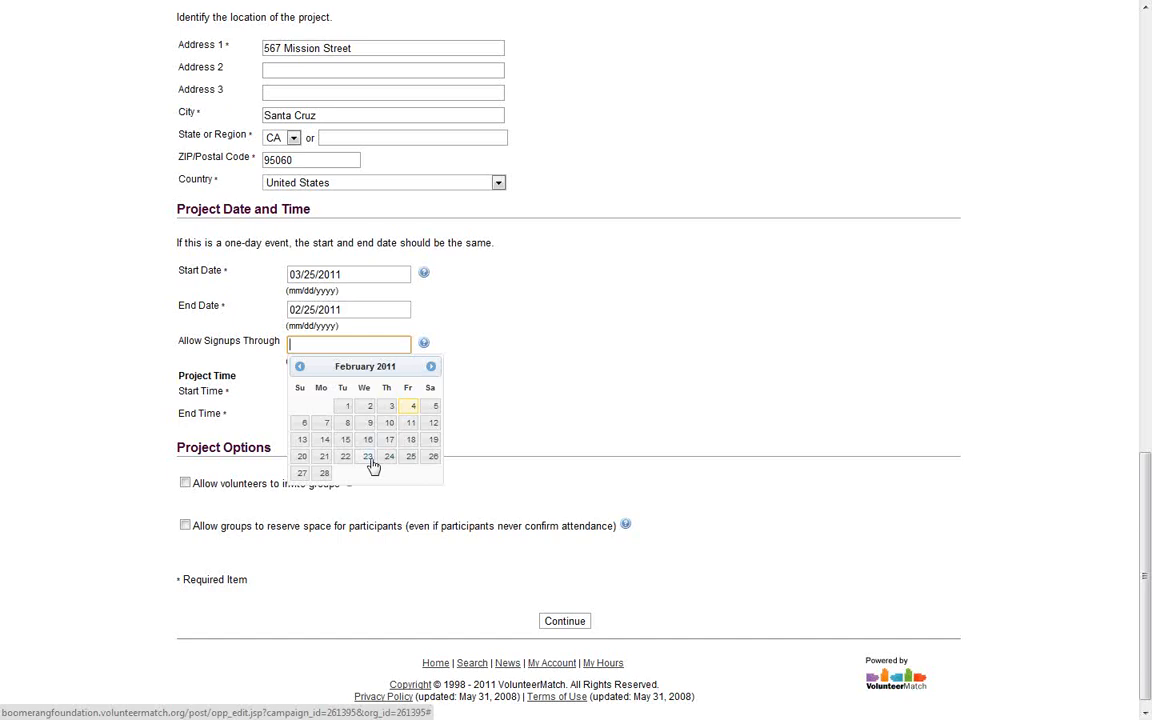
{"action": "left_click", "coordinate": [368, 457]}
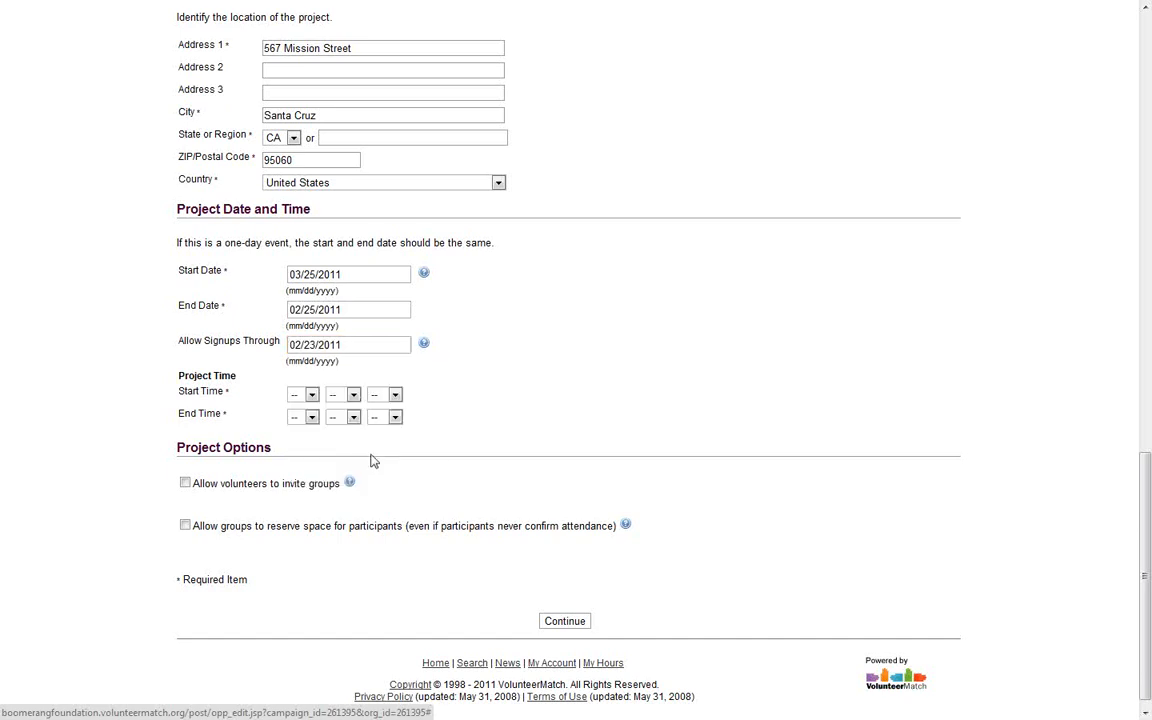
Schedule the project from 11:00 am to 04:00 pm
{"action": "left_click", "coordinate": [311, 395]}
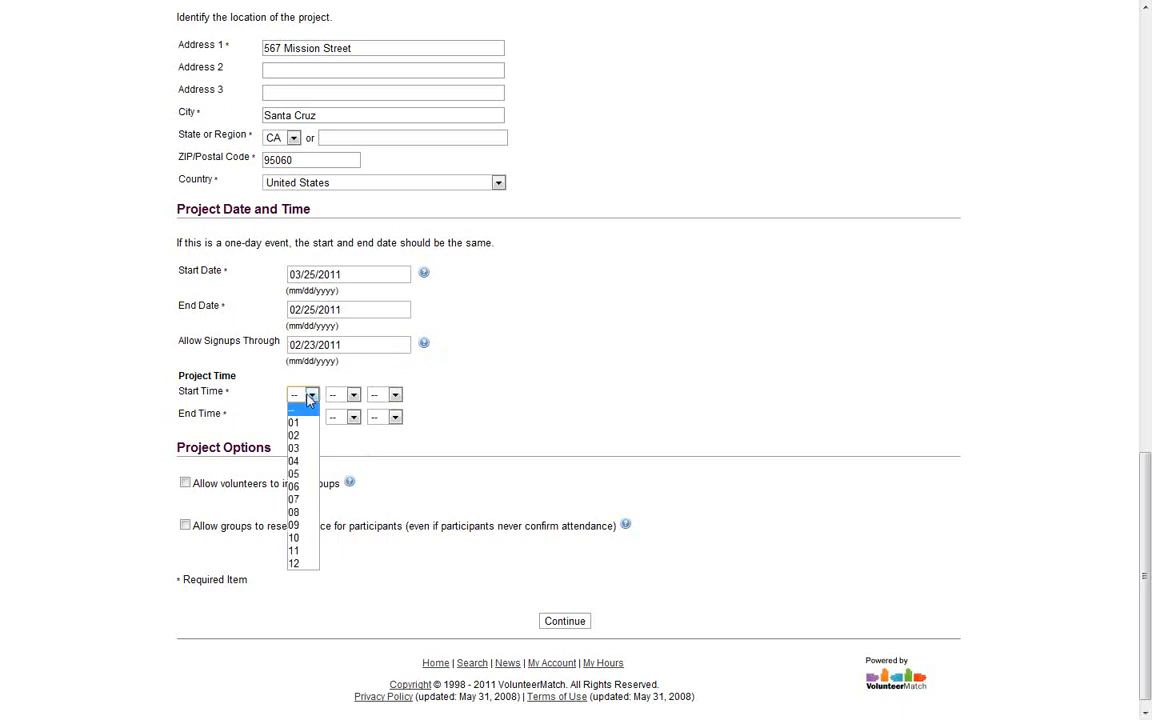
{"action": "left_click", "coordinate": [294, 550]}
{"action": "left_click", "coordinate": [353, 395]}
{"action": "left_click", "coordinate": [338, 416]}
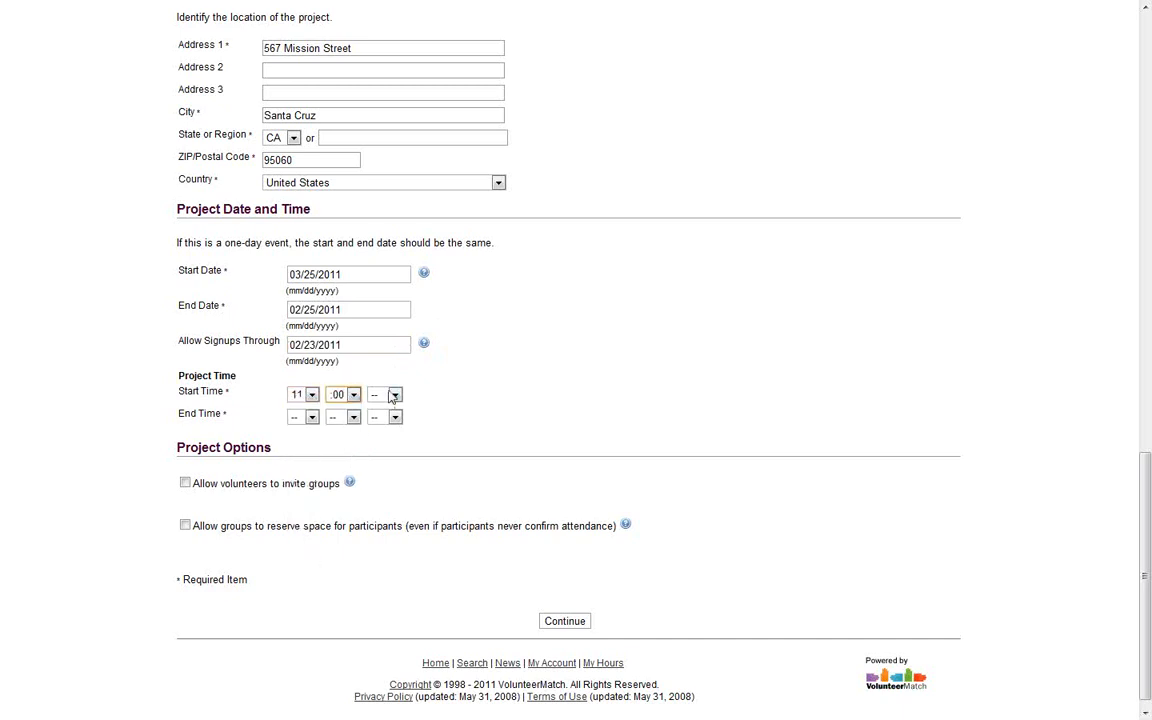
{"action": "left_click", "coordinate": [394, 395]}
{"action": "left_click", "coordinate": [378, 420]}
{"action": "left_click", "coordinate": [312, 417]}
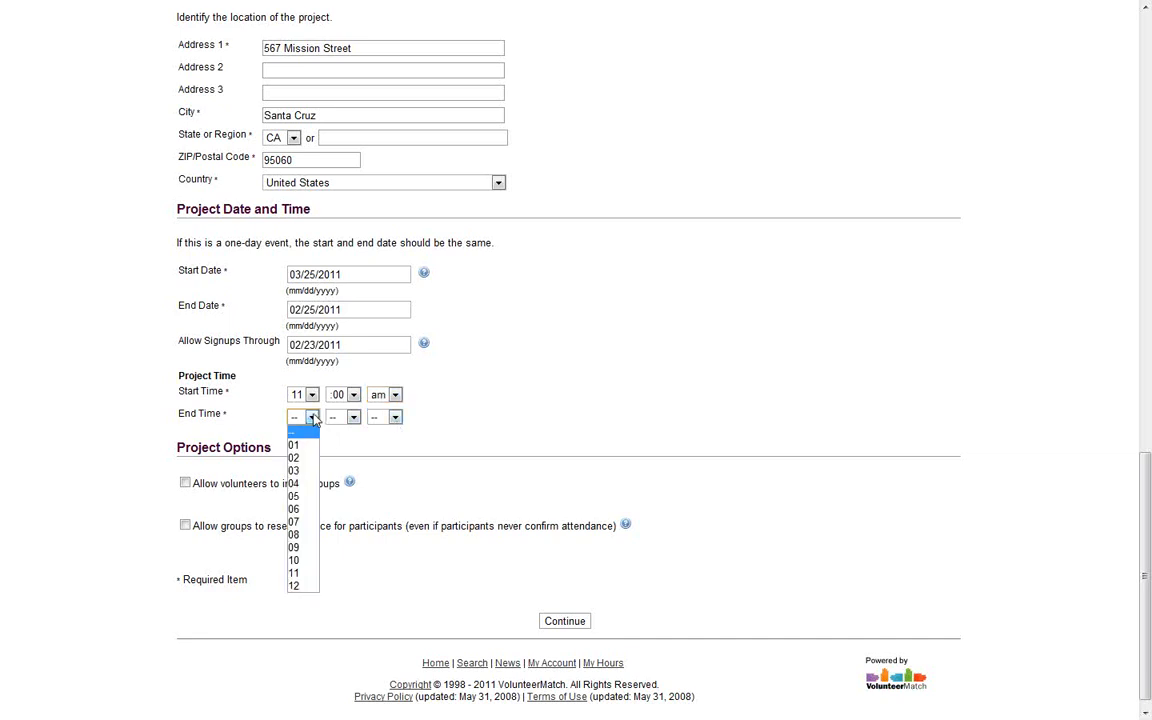
{"action": "left_click", "coordinate": [296, 483]}
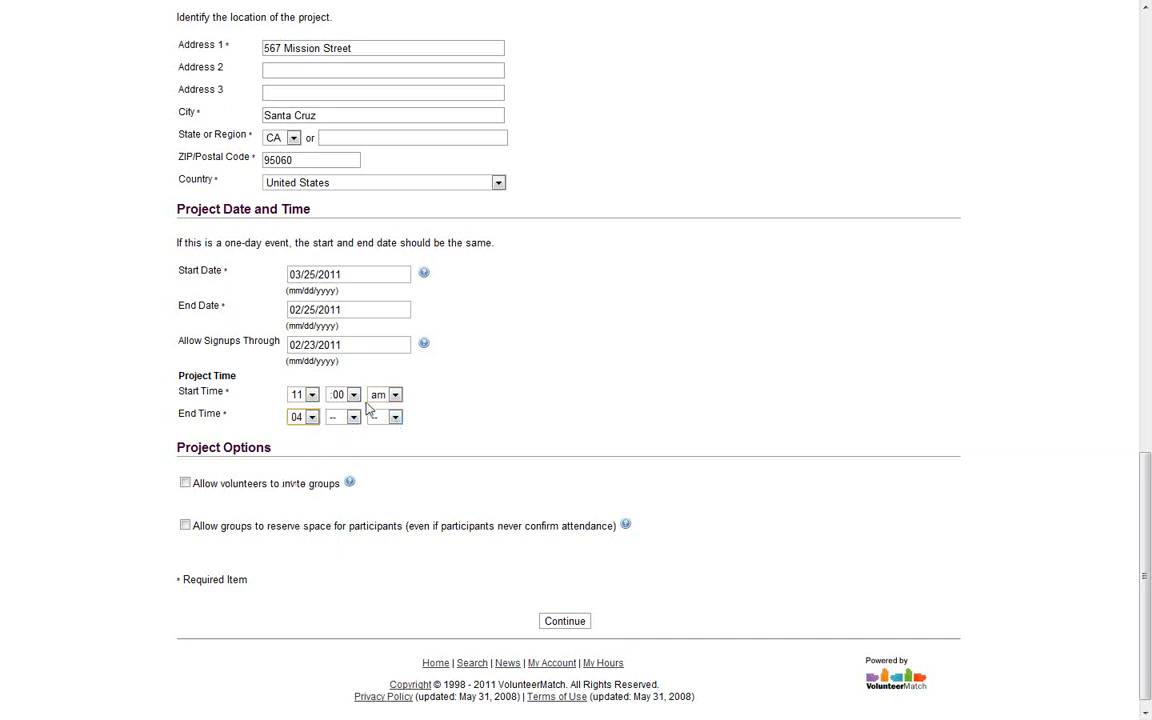
{"action": "left_click", "coordinate": [353, 417]}
{"action": "left_click", "coordinate": [340, 443]}
{"action": "left_click", "coordinate": [395, 417]}
Submit the details, fix the end date to 03/25/2011 after the error, and resubmit
{"action": "left_click", "coordinate": [572, 626]}
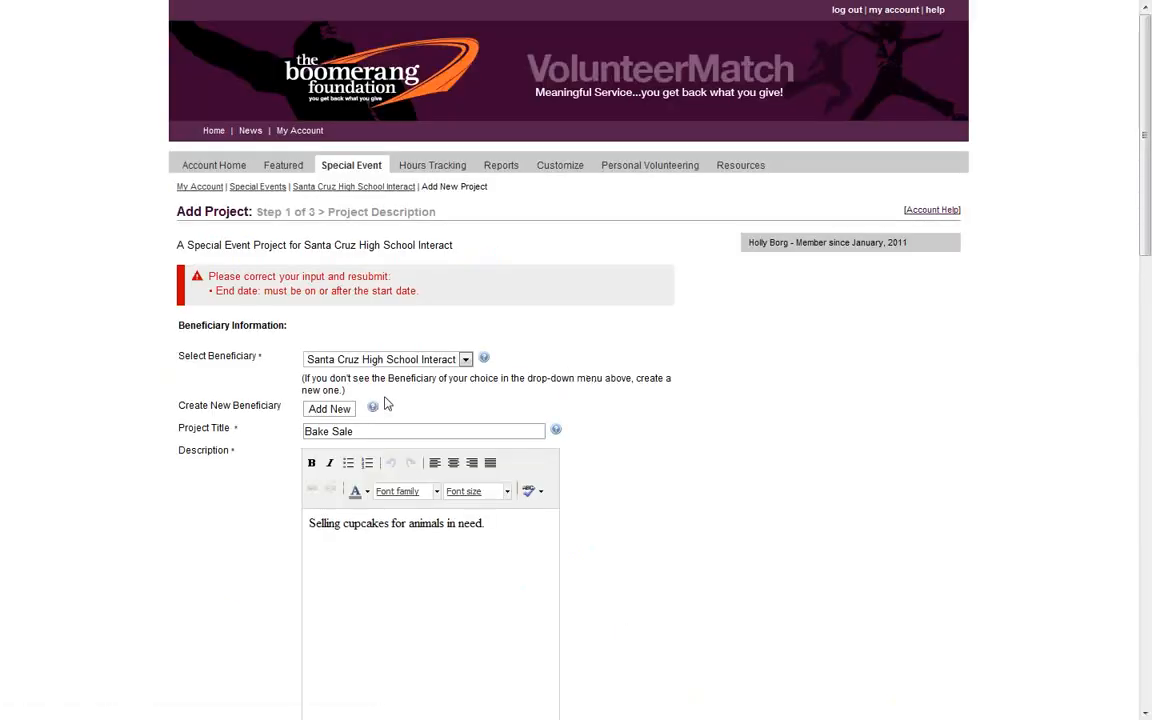
{"action": "left_click_drag", "start_coordinate": [1149, 157], "coordinate": [1106, 576]}
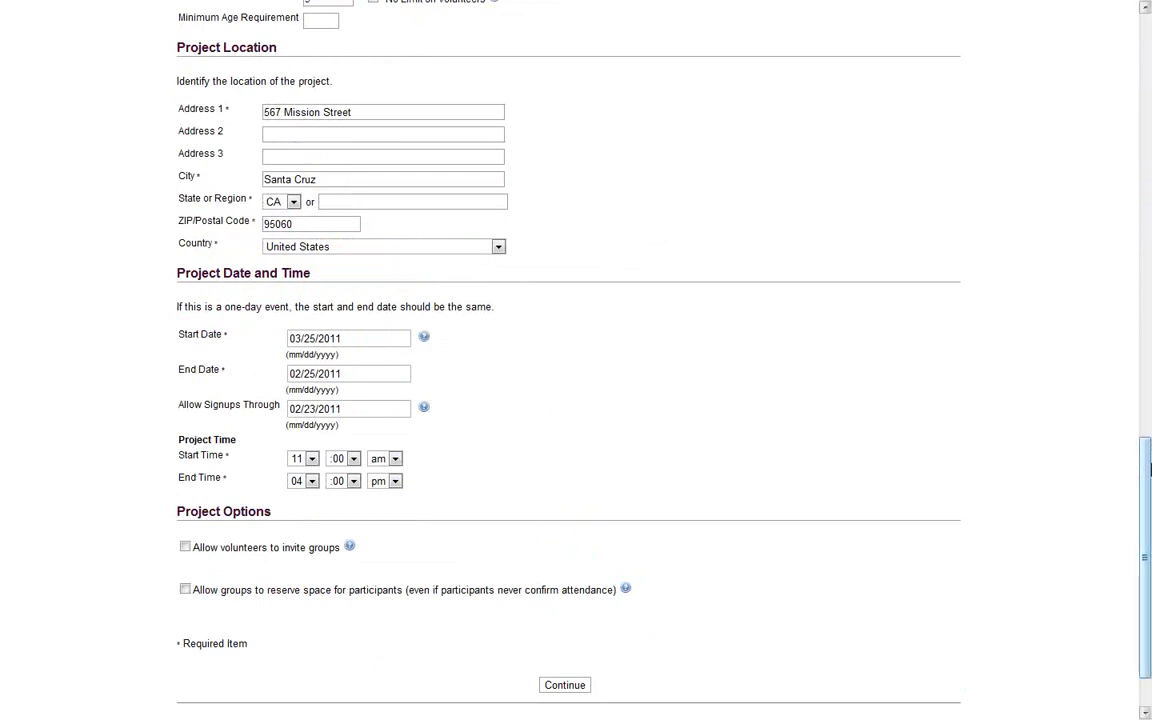
{"action": "left_click", "coordinate": [365, 373]}
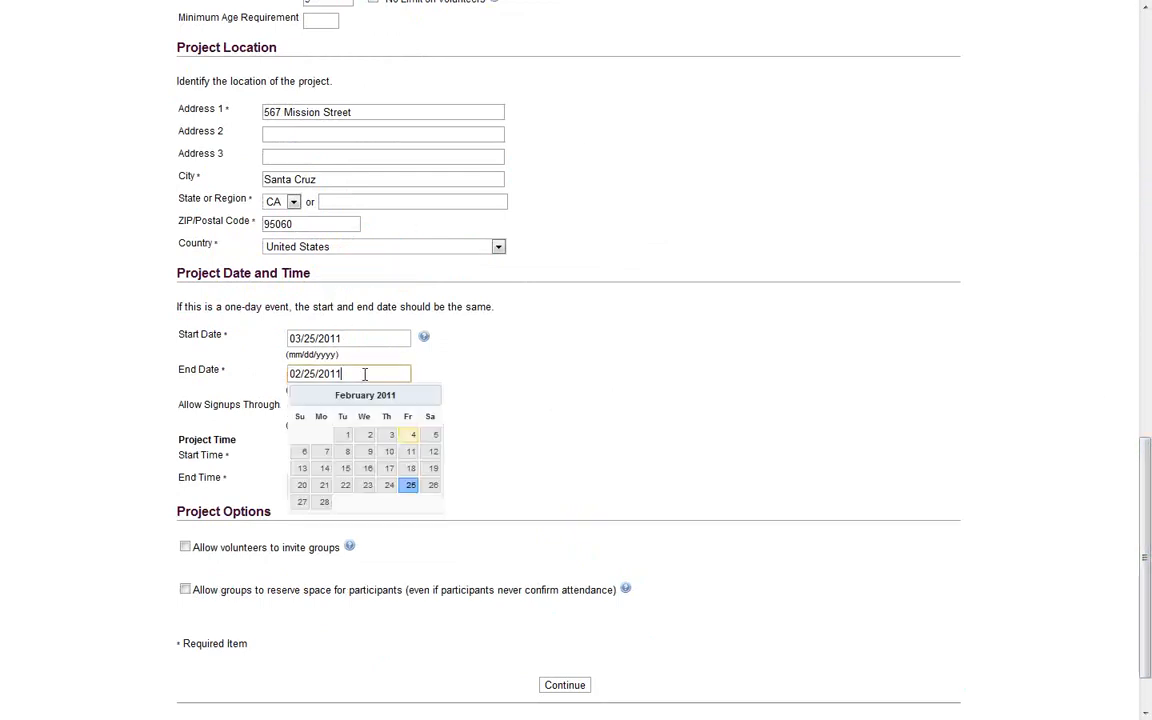
{"action": "left_click", "coordinate": [431, 395]}
{"action": "left_click", "coordinate": [409, 485]}
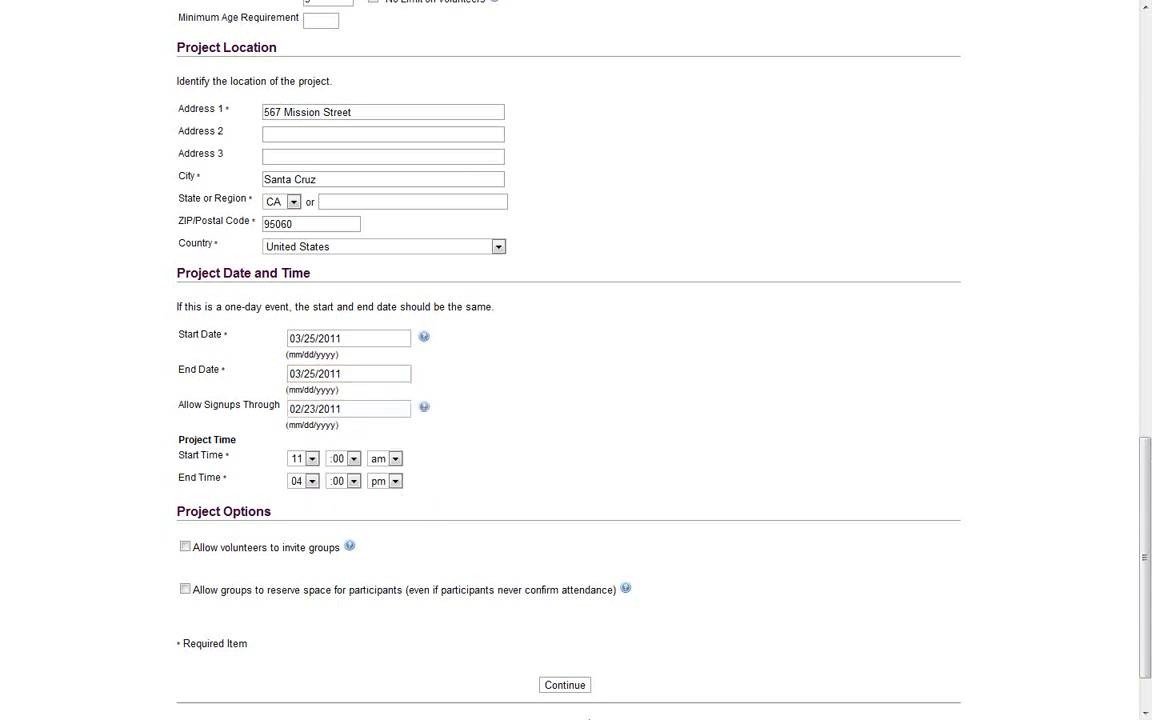
{"action": "left_click", "coordinate": [578, 688]}
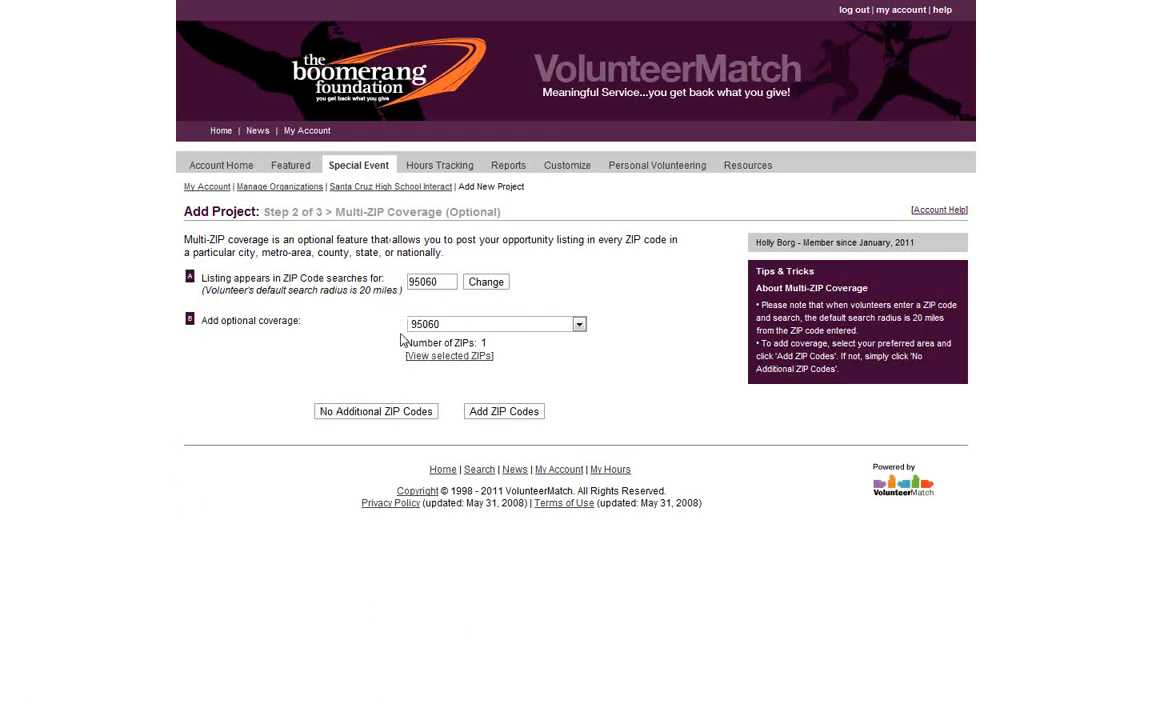
Keep coverage to ZIP 95060 only and continue with no additional ZIP codes
{"action": "left_click", "coordinate": [582, 325]}
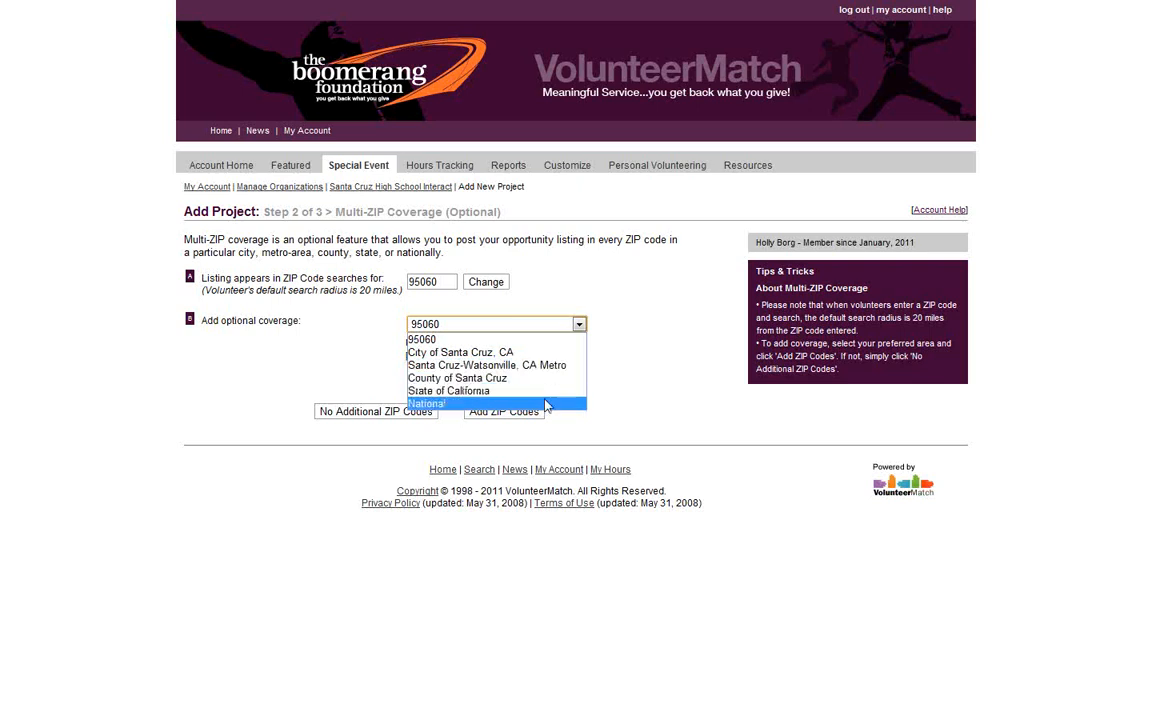
{"action": "left_click", "coordinate": [652, 376]}
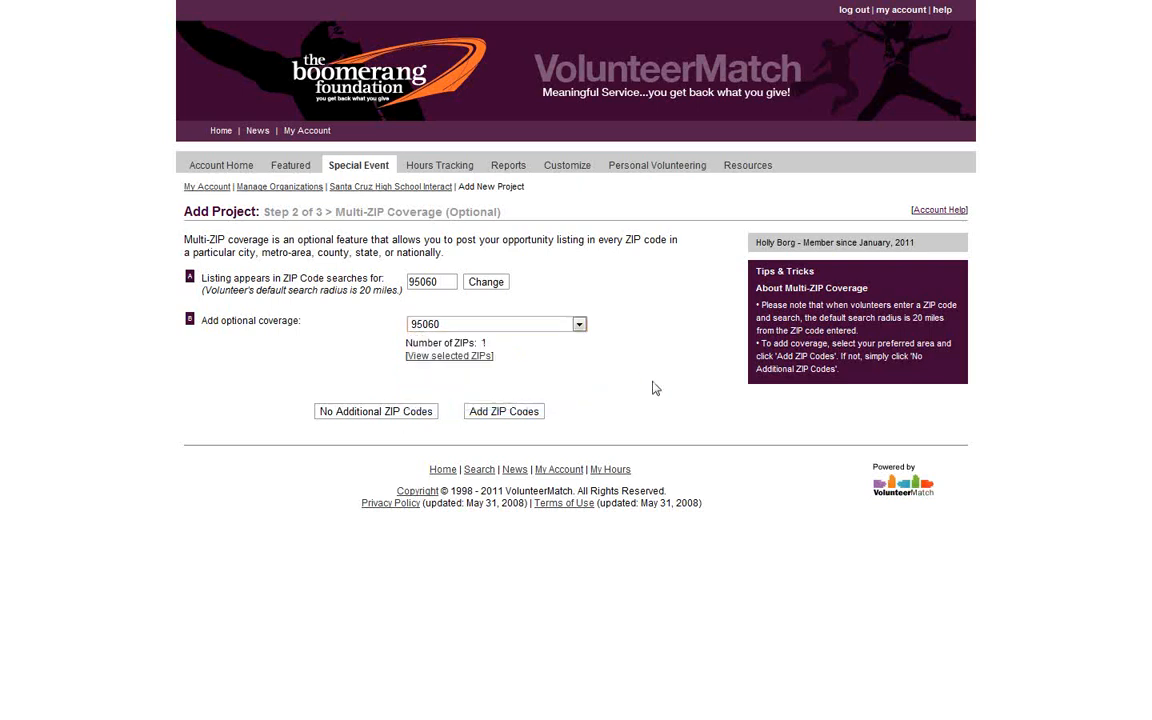
{"action": "left_click", "coordinate": [570, 325]}
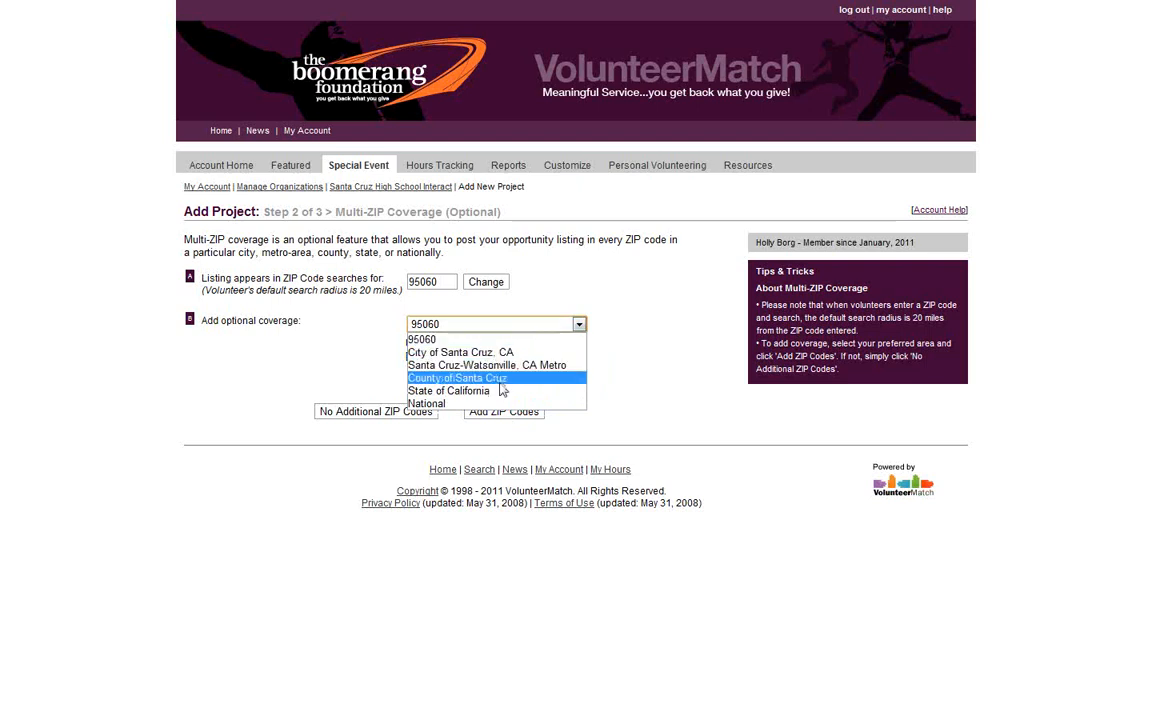
{"action": "left_click", "coordinate": [643, 335]}
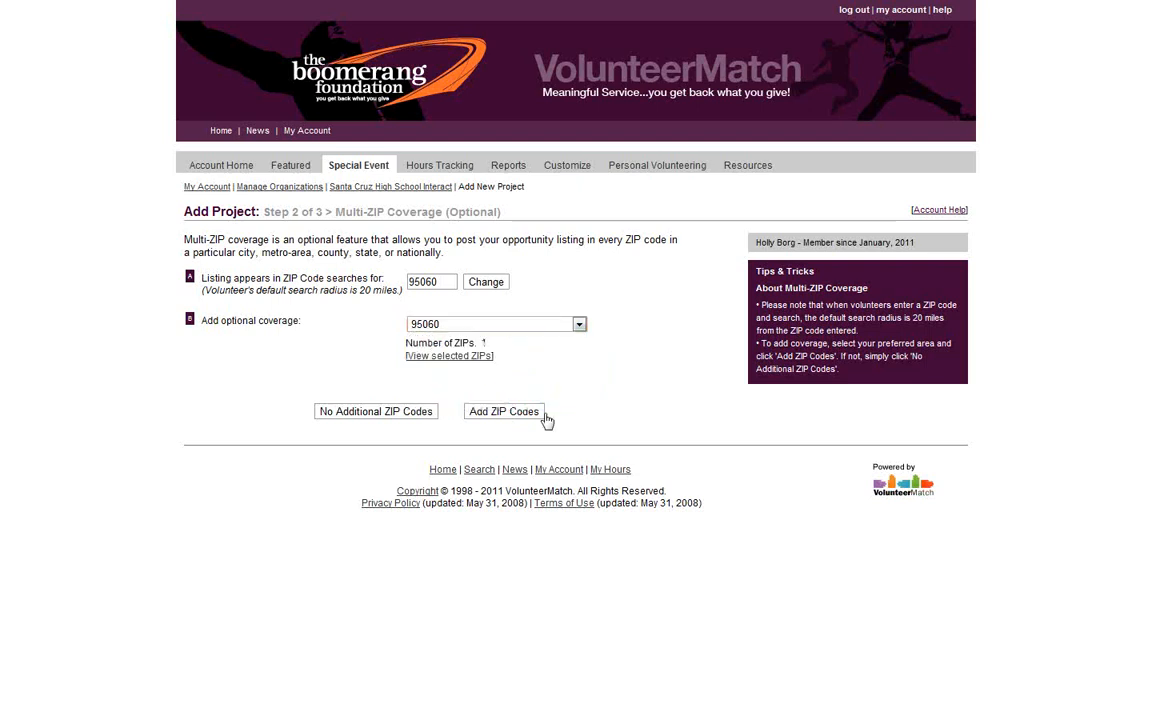
{"action": "left_click", "coordinate": [389, 424]}
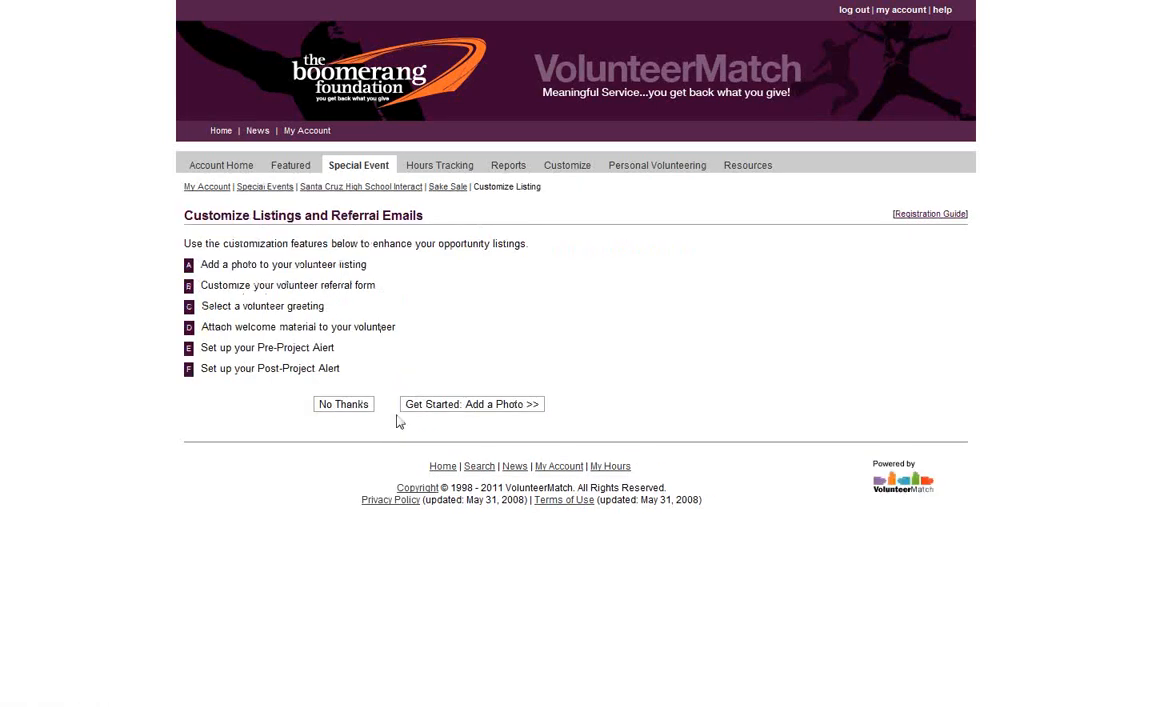
Check the available photos, leave the listing without a photo, and continue to the referral form
{"action": "left_click", "coordinate": [470, 410]}
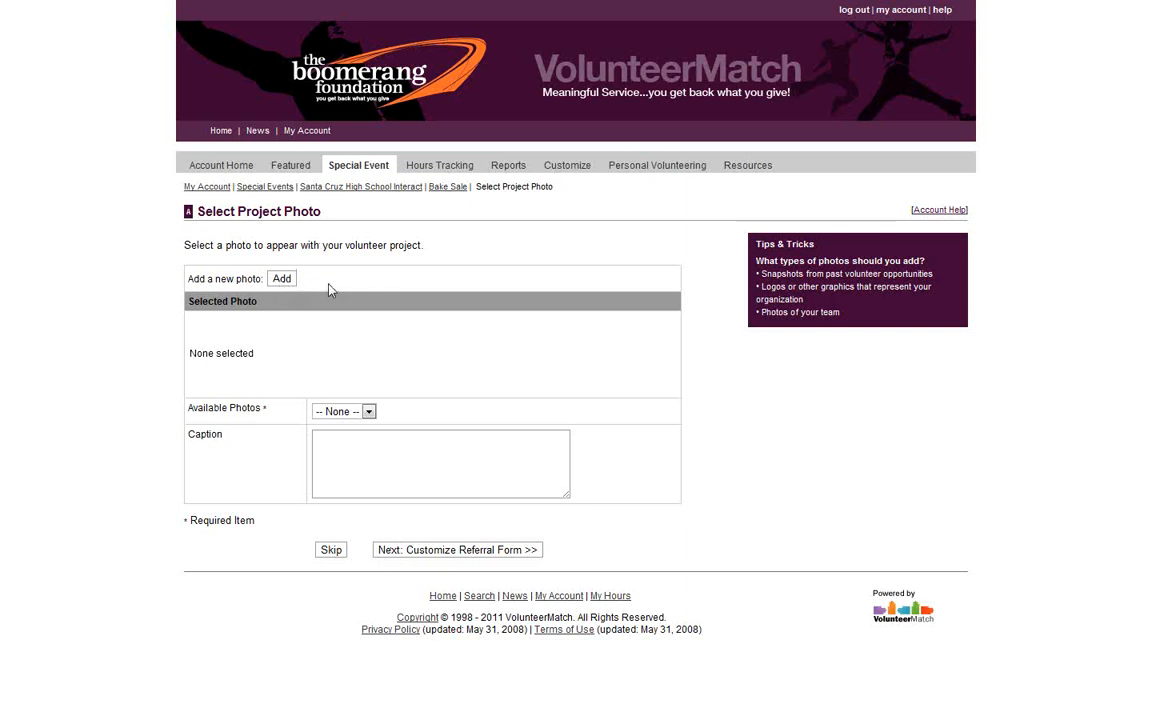
{"action": "left_click", "coordinate": [343, 457]}
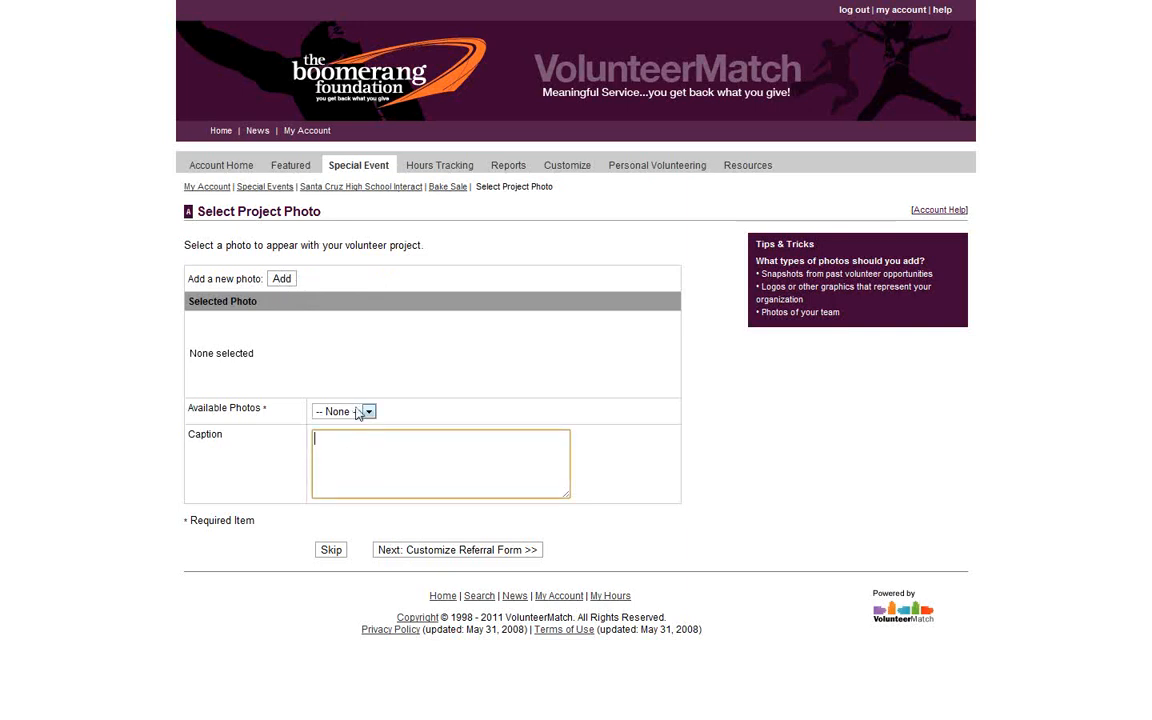
{"action": "left_click", "coordinate": [370, 412]}
{"action": "left_click", "coordinate": [398, 412]}
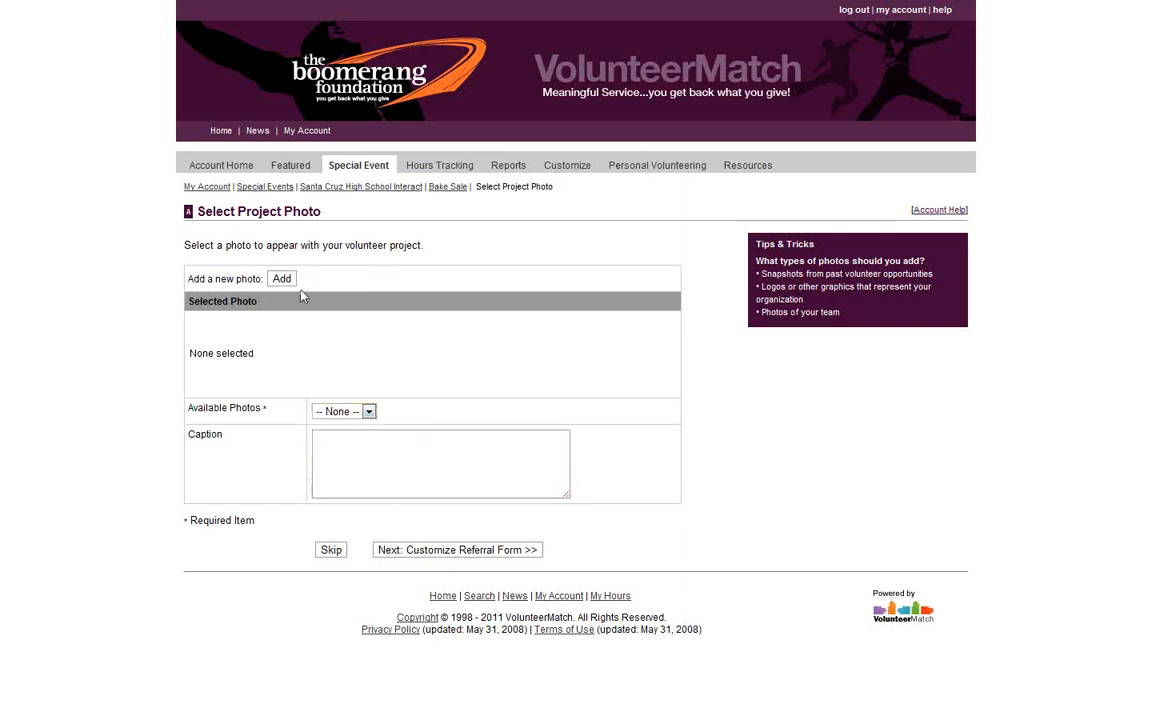
{"action": "left_click", "coordinate": [486, 466]}
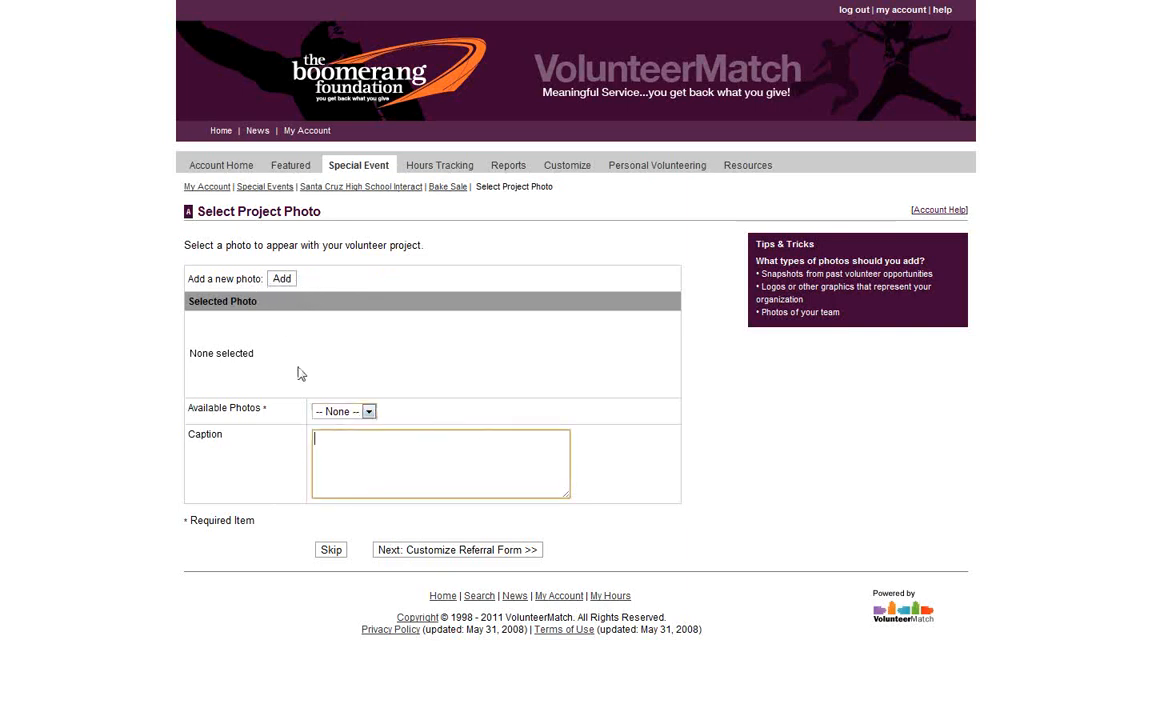
{"action": "left_click", "coordinate": [421, 553]}
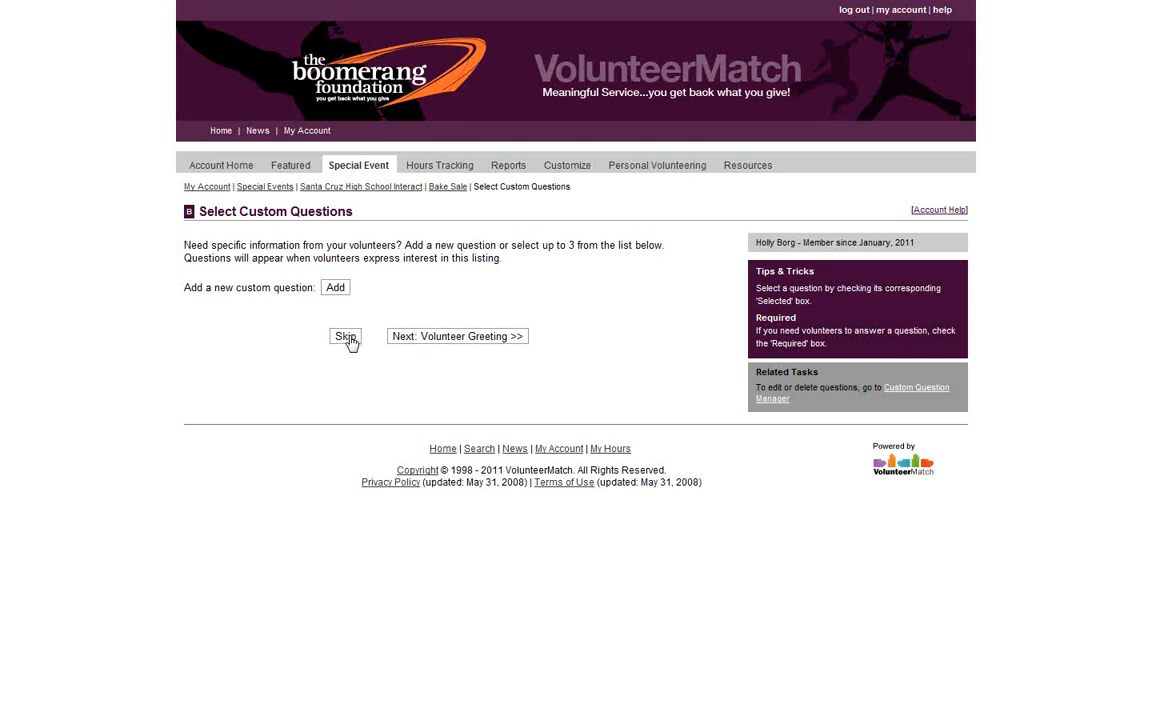
Skip custom questions, preview and keep the Default Message greeting, and continue to Documents
{"action": "left_click", "coordinate": [404, 338]}
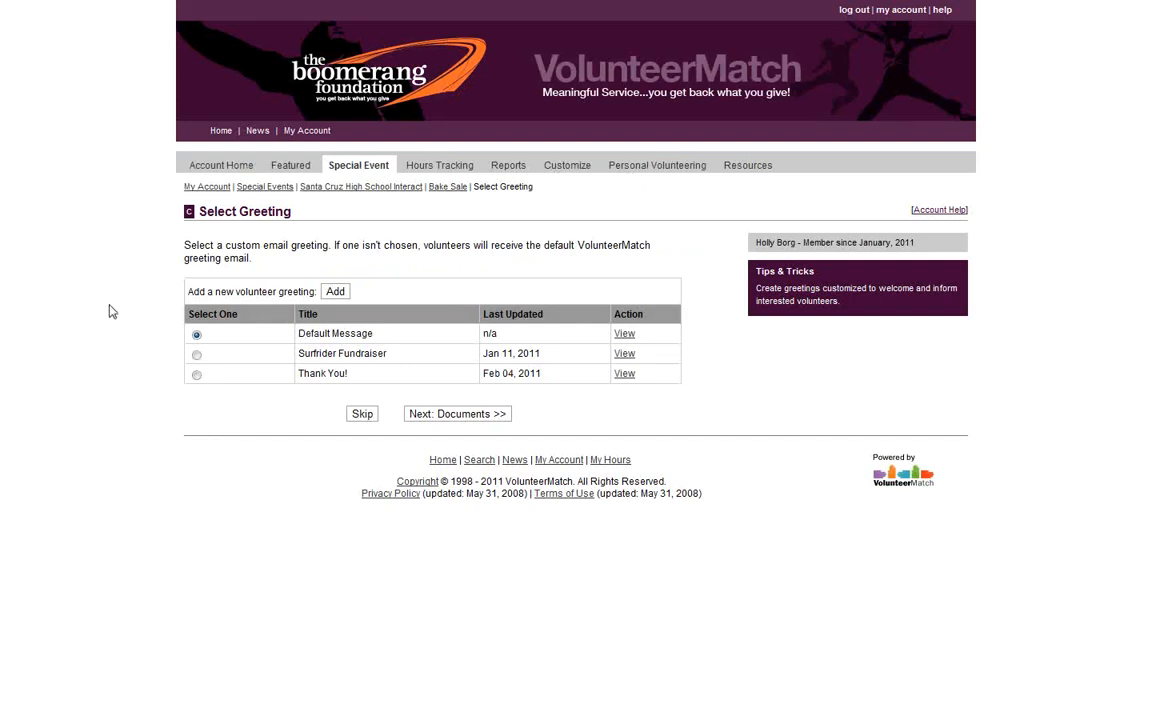
{"action": "left_click", "coordinate": [626, 336]}
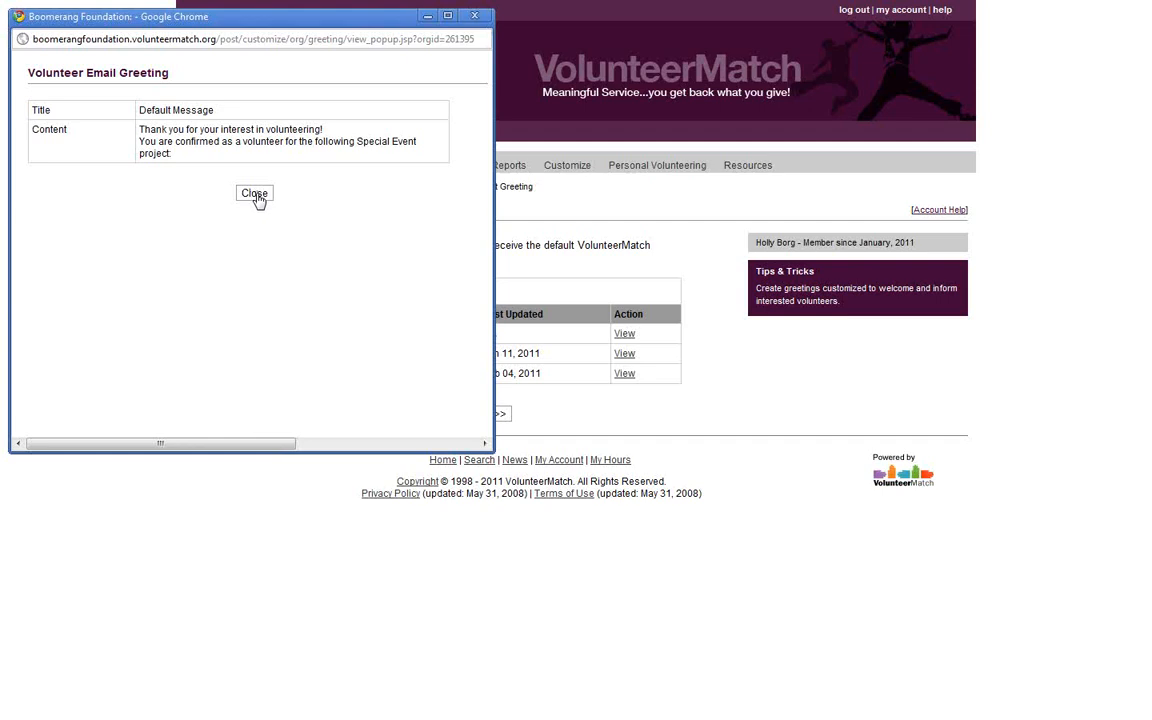
{"action": "left_click", "coordinate": [254, 195]}
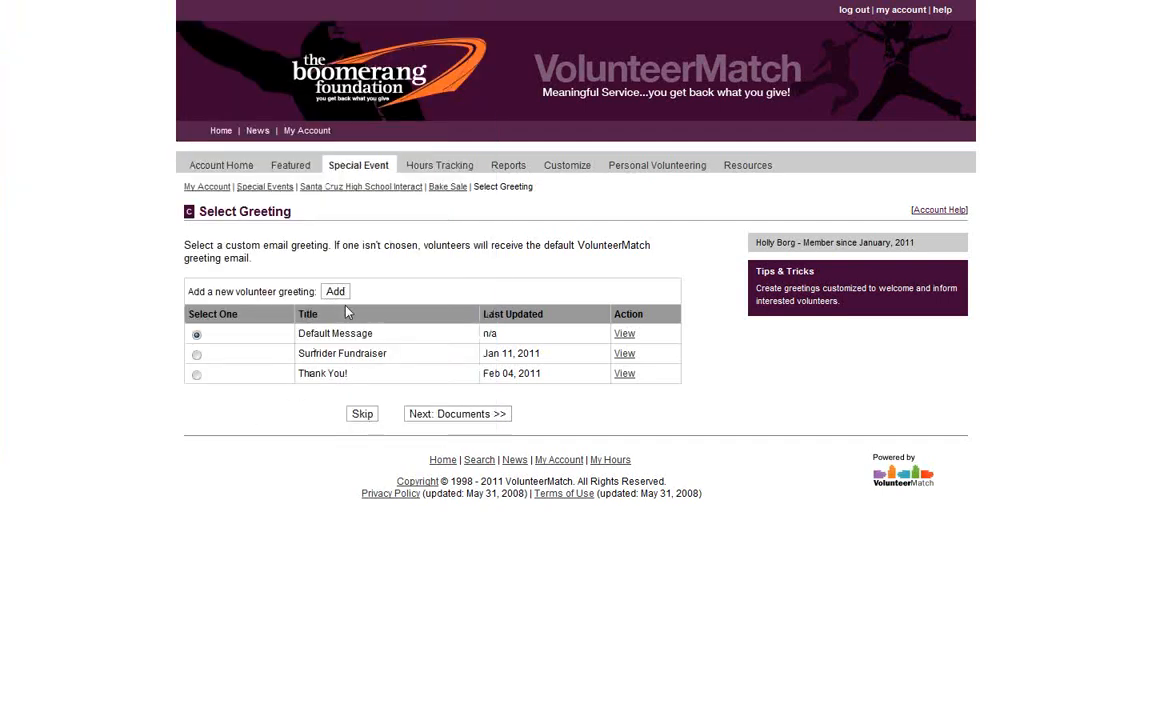
{"action": "left_click", "coordinate": [477, 421]}
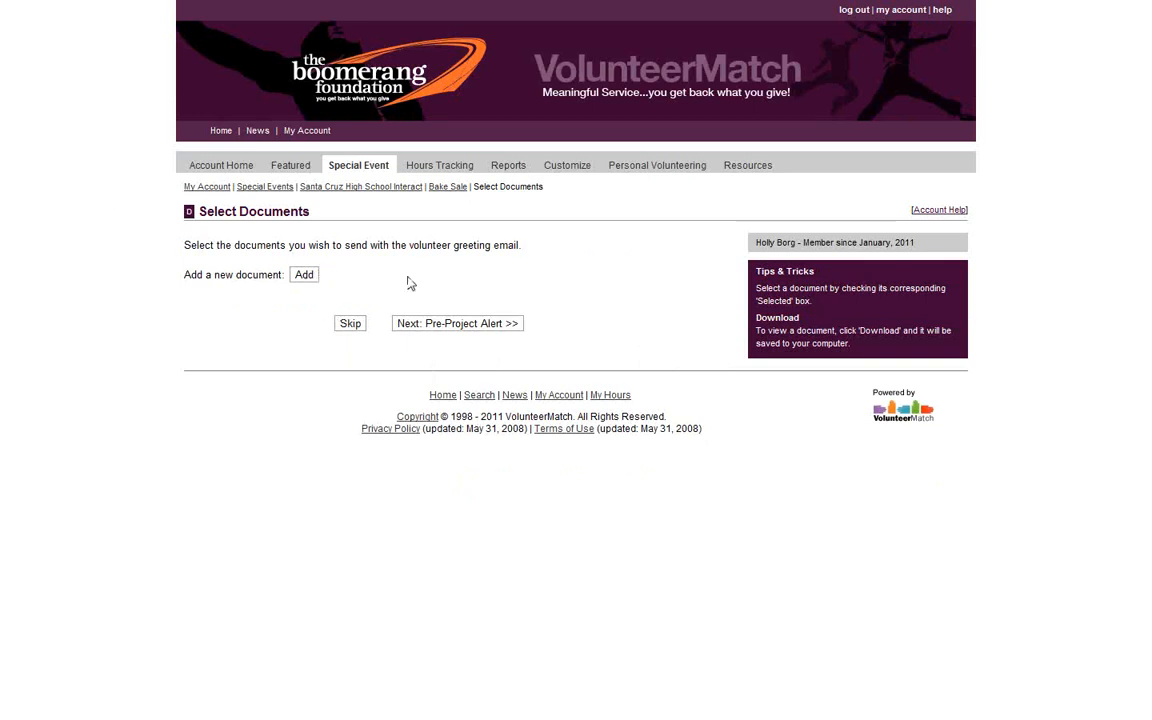
Skip document attachments and leave No Pre-Project Alert selected for Bake Sale
{"action": "left_click", "coordinate": [472, 330]}
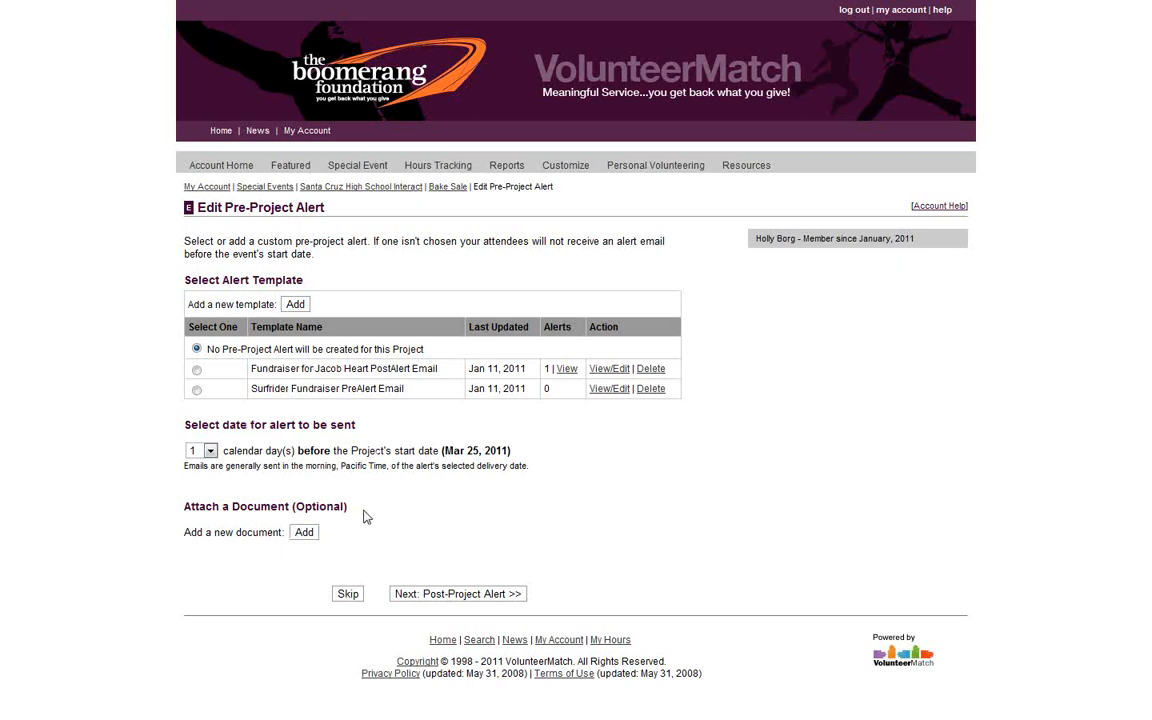
{"action": "left_click", "coordinate": [460, 598]}
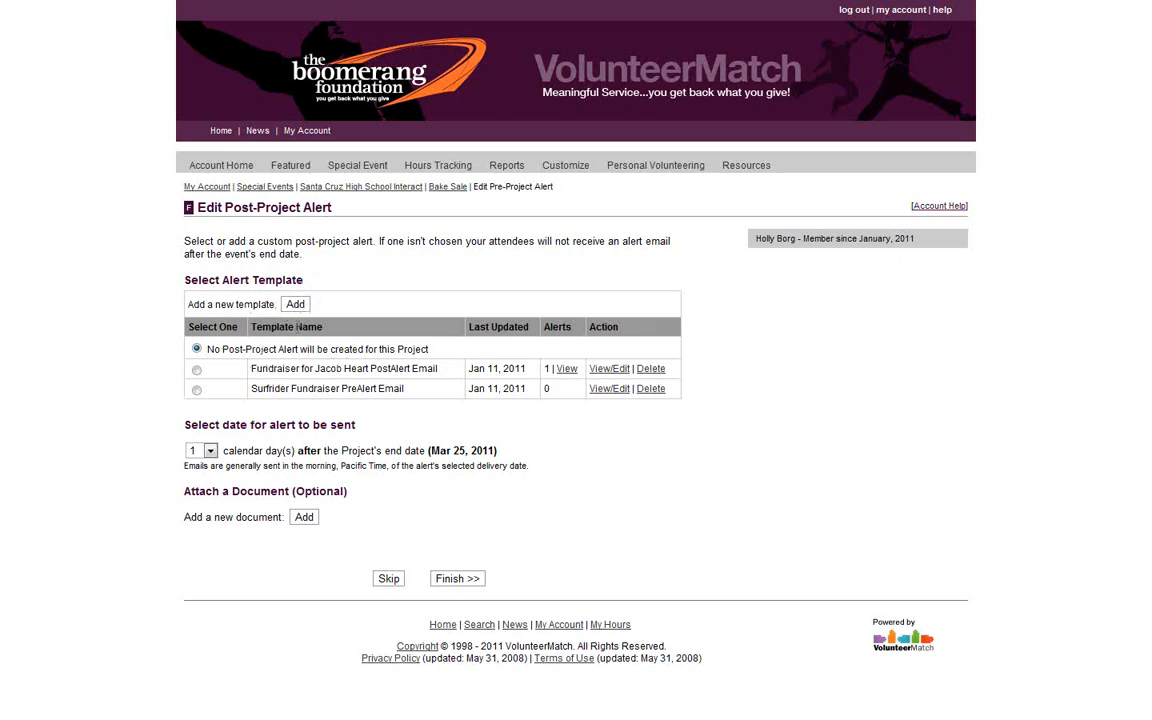
Finish with no post-project alert, review the Bake Sale summary, and submit the project
{"action": "left_click", "coordinate": [460, 579]}
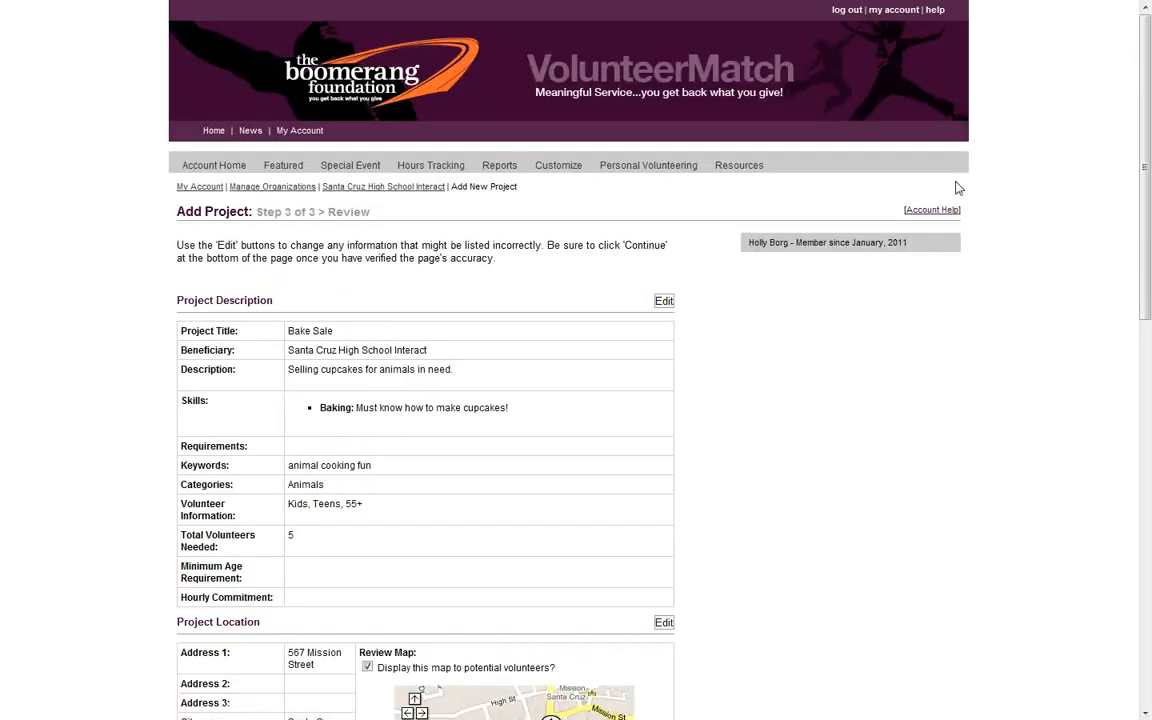
{"action": "mouse_move", "coordinate": [1148, 148]}
{"action": "left_mouse_down"}
{"action": "mouse_move", "coordinate": [1149, 237]}
{"action": "mouse_move", "coordinate": [1149, 163]}
{"action": "left_mouse_up"}
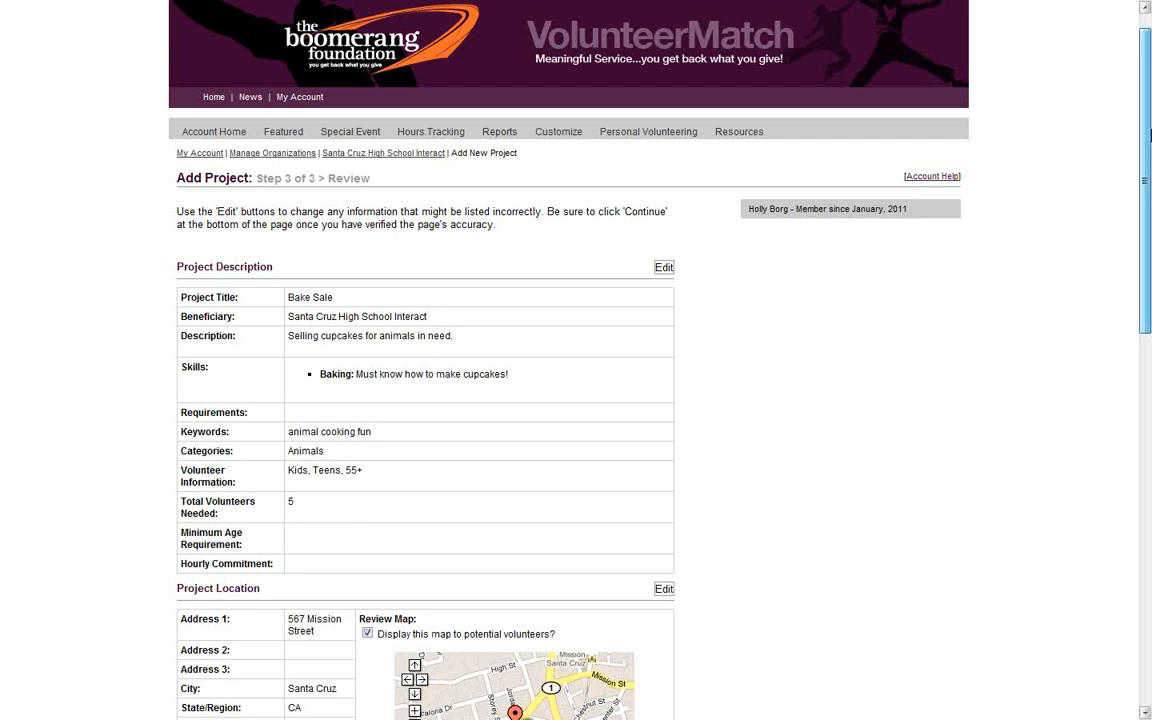
{"action": "left_click_drag", "start_coordinate": [1148, 137], "coordinate": [1149, 234]}
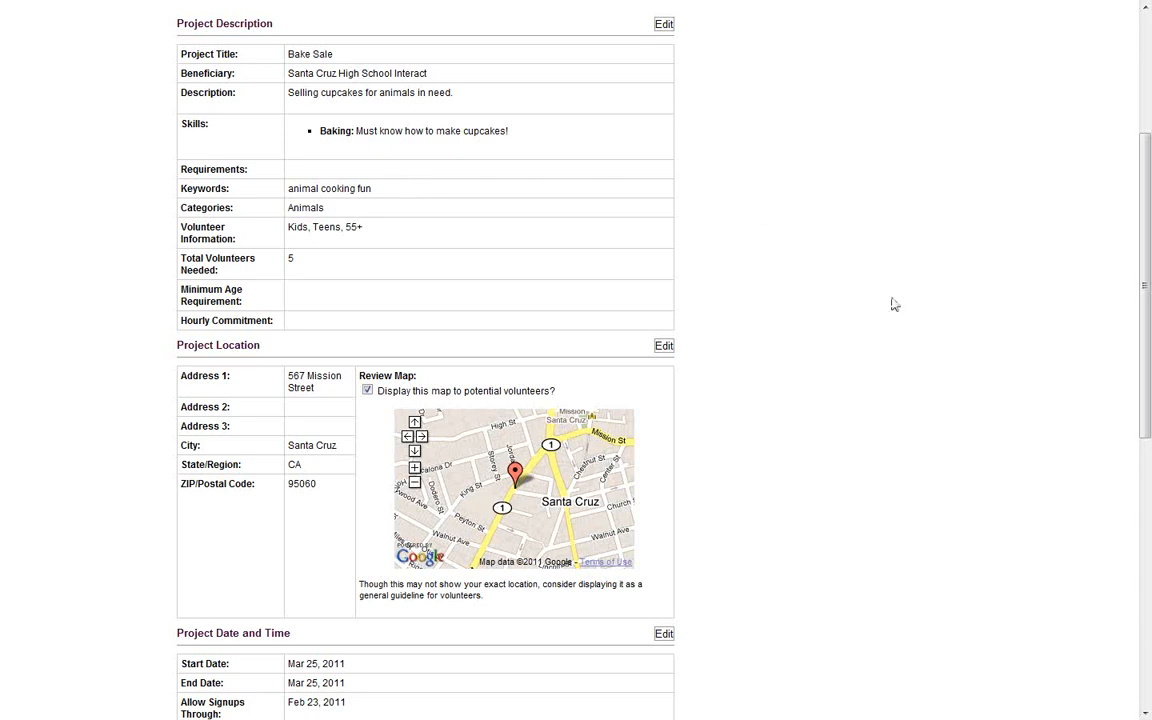
{"action": "scroll", "coordinate": [895, 304], "scroll_direction": "down", "scroll_amount": 3}
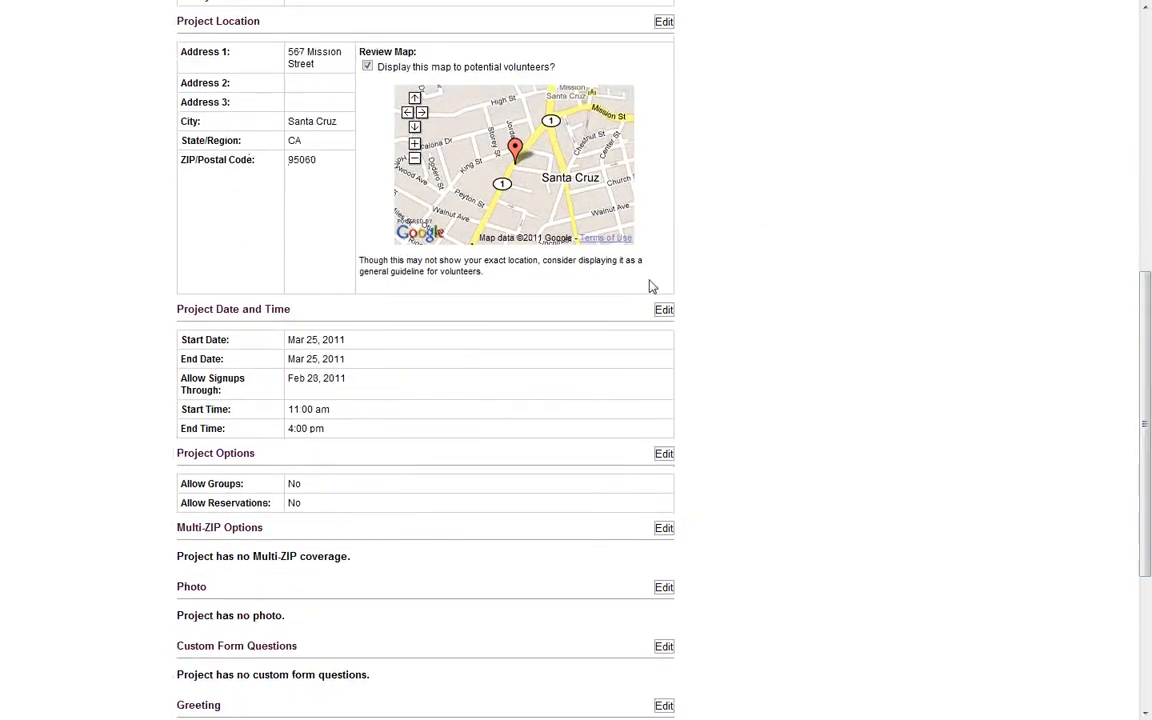
{"action": "scroll", "coordinate": [915, 400], "scroll_direction": "down", "scroll_amount": 3}
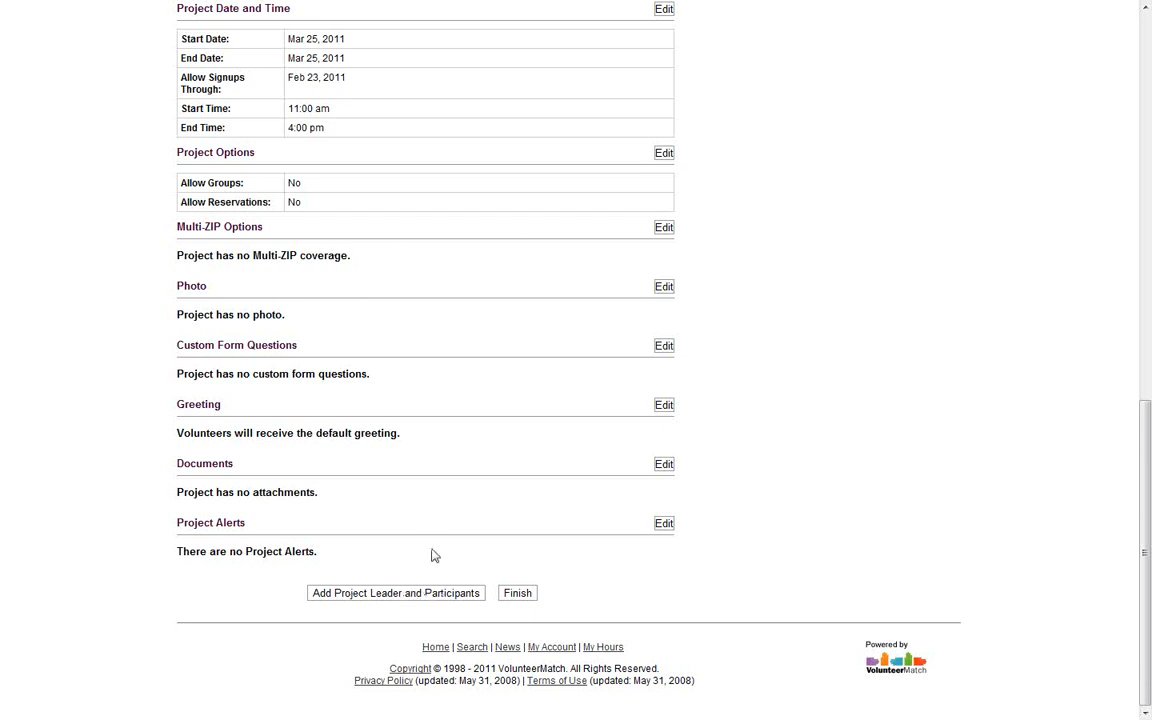
{"action": "left_click", "coordinate": [513, 596]}
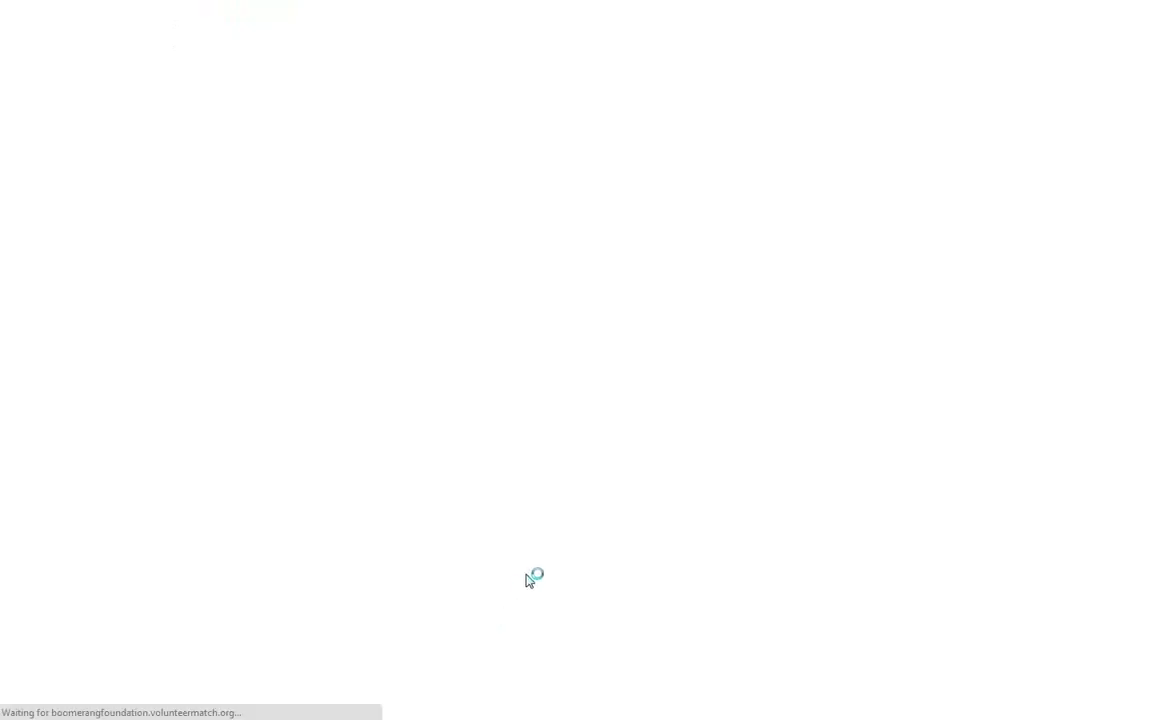
Check Bake Sale in View Active Projects (0 of 5 participants, Mar 25, 2011), then return to My Account
{"action": "scroll", "coordinate": [305, 380], "scroll_direction": "down", "scroll_amount": 3}
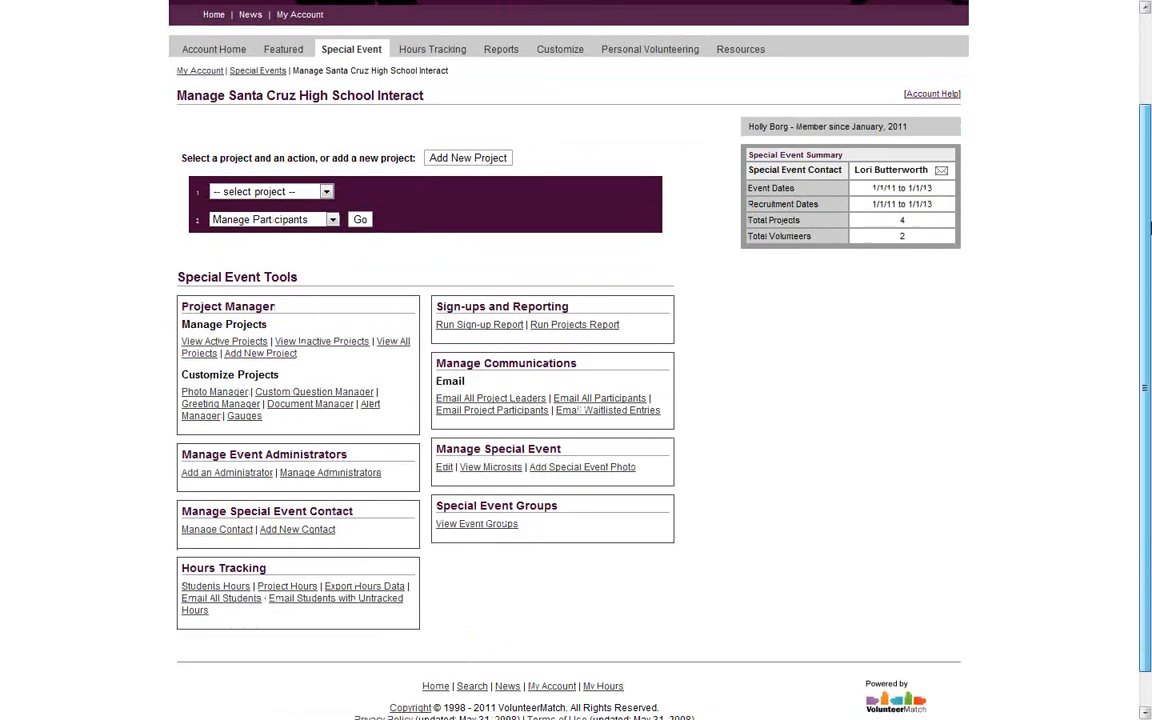
{"action": "left_click", "coordinate": [245, 304]}
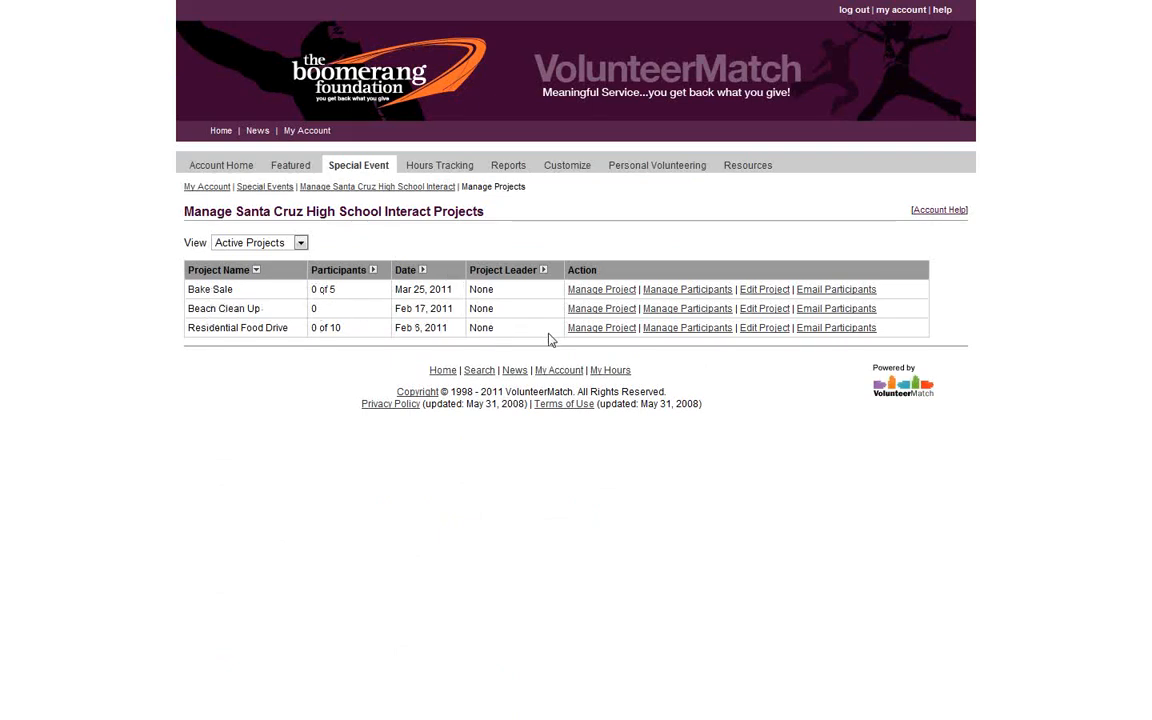
{"action": "left_click", "coordinate": [212, 189]}
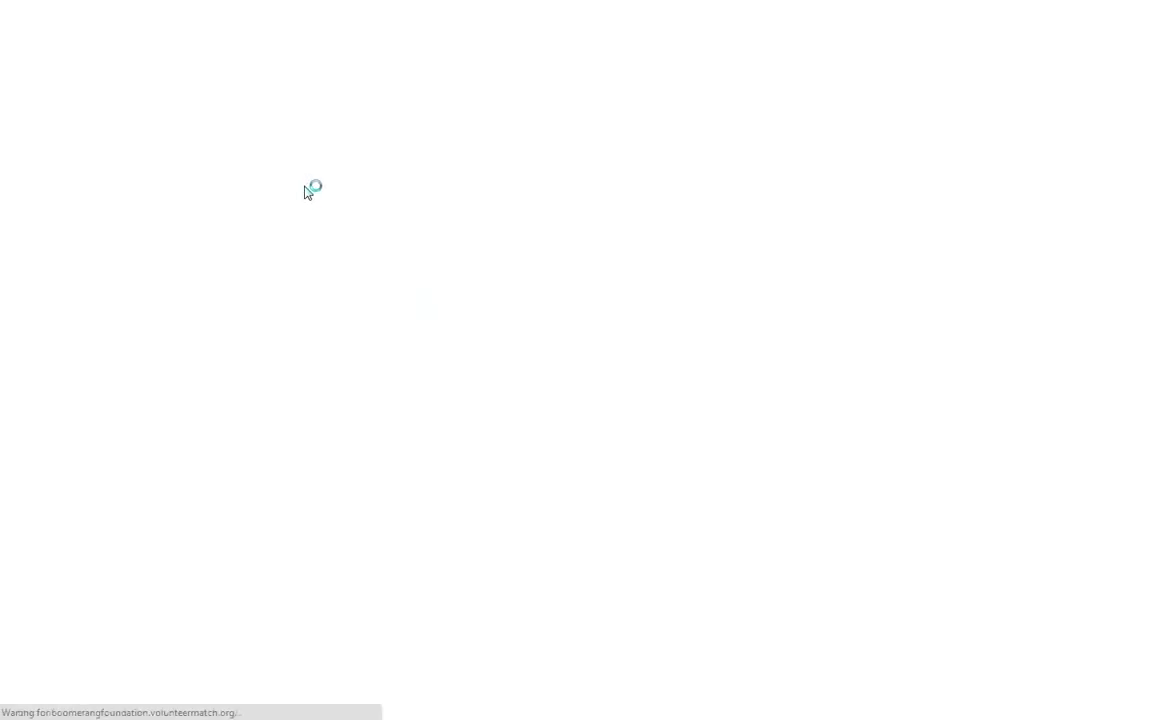